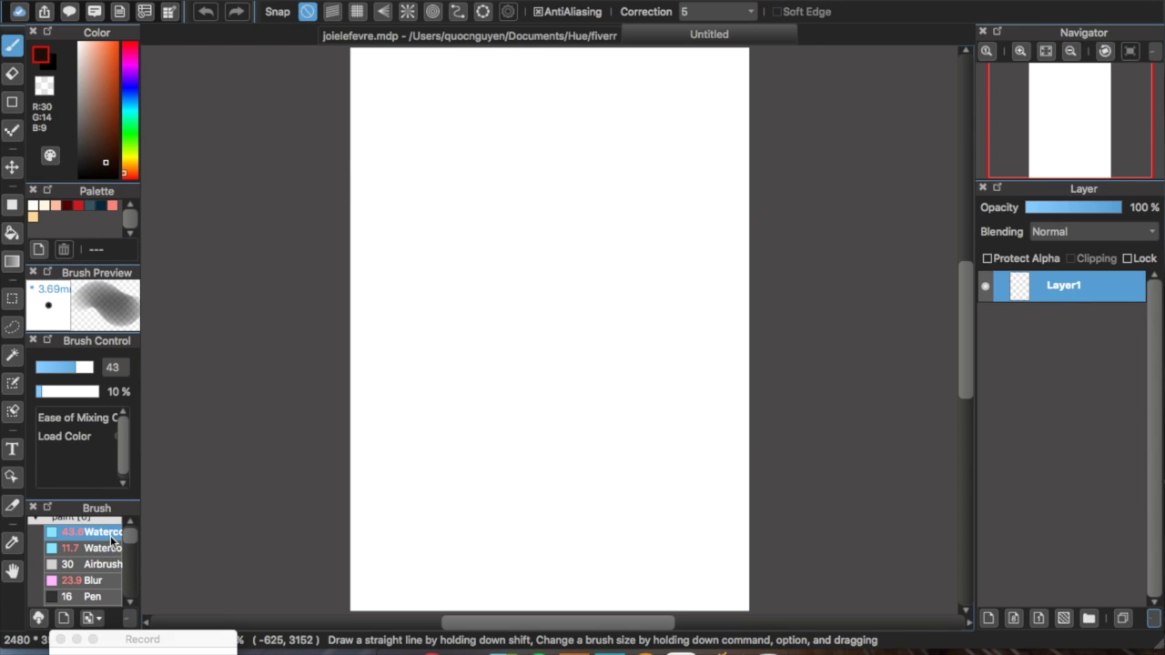
Paint a dark brown zigzag with the 231 px Watercolor brush, and lay a lighter brown (R120 G82 B68) stroke over it.
{"action": "mouse_move", "coordinate": [460, 344]}
{"action": "left_mouse_down"}
{"action": "mouse_move", "coordinate": [494, 330]}
{"action": "mouse_move", "coordinate": [510, 294]}
{"action": "mouse_move", "coordinate": [470, 320]}
{"action": "mouse_move", "coordinate": [548, 270]}
{"action": "mouse_move", "coordinate": [564, 338]}
{"action": "mouse_move", "coordinate": [691, 325]}
{"action": "left_mouse_up"}
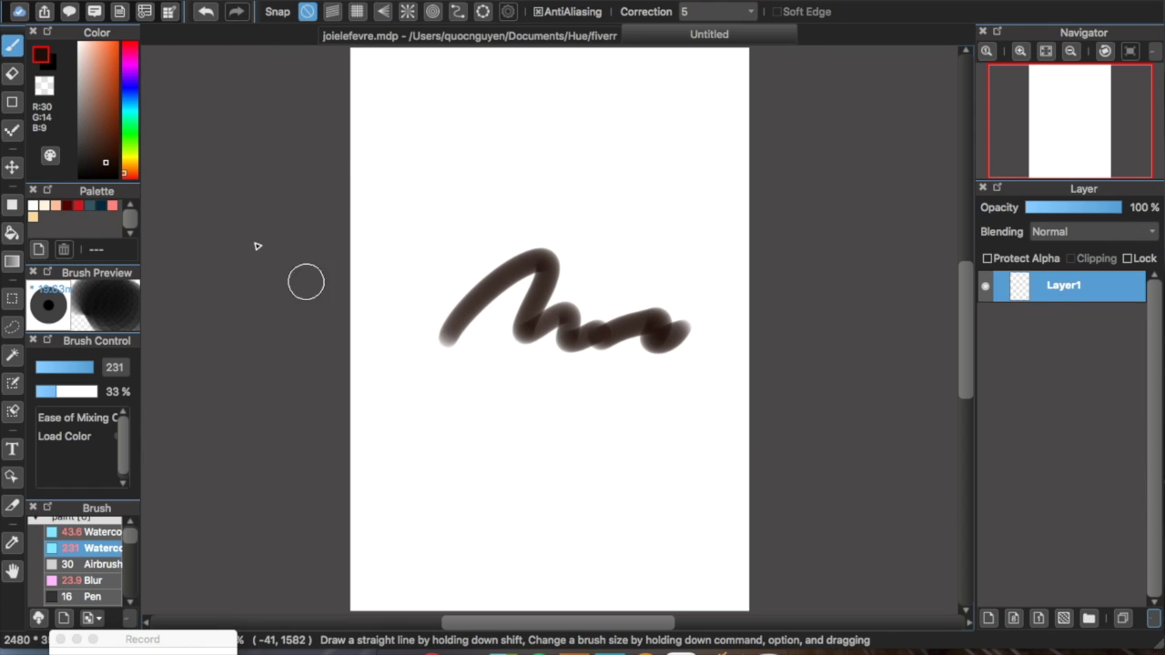
{"action": "left_click", "coordinate": [95, 114]}
{"action": "mouse_move", "coordinate": [428, 344]}
{"action": "left_mouse_down"}
{"action": "mouse_move", "coordinate": [501, 279]}
{"action": "mouse_move", "coordinate": [529, 294]}
{"action": "mouse_move", "coordinate": [533, 353]}
{"action": "mouse_move", "coordinate": [694, 338]}
{"action": "left_mouse_up"}
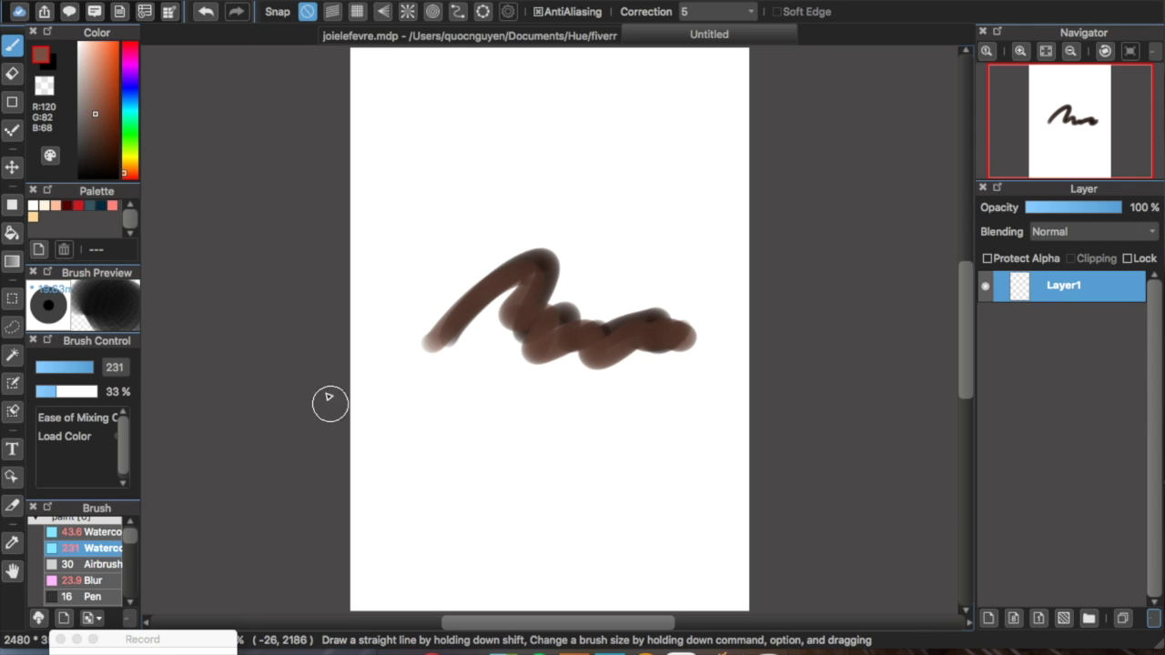
Enlarge the Watercolor (Wet) brush to 493 px, sample white from the canvas, and fade the lower side of the brown strokes.
{"action": "left_click", "coordinate": [100, 535]}
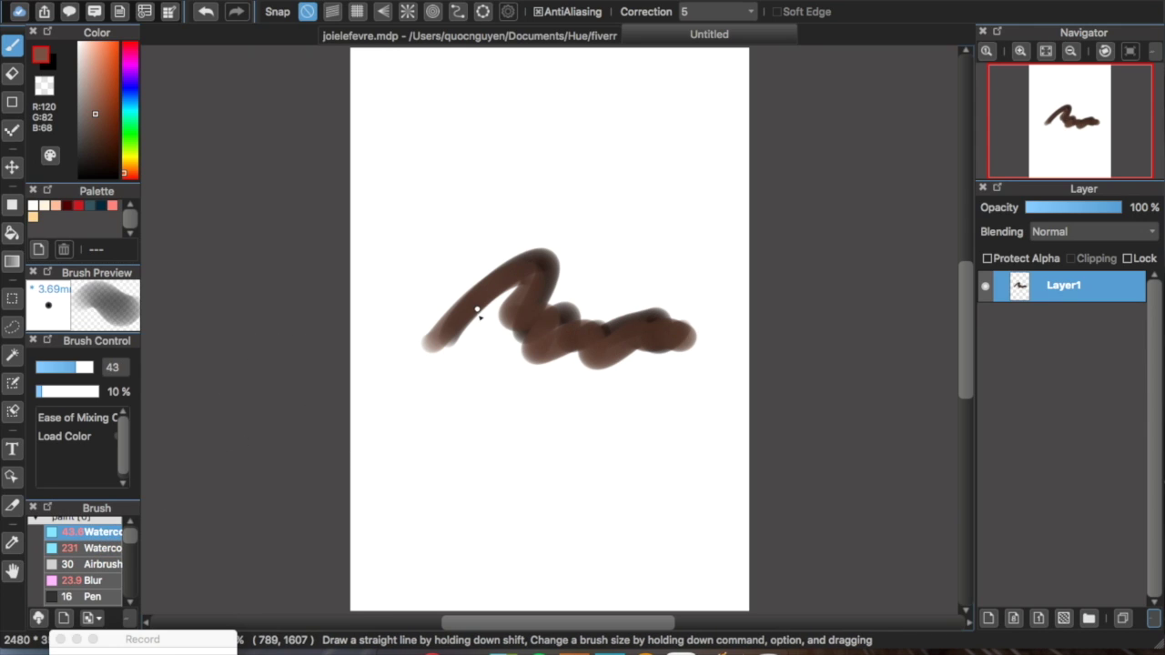
{"action": "left_click_drag", "start_coordinate": [590, 316], "coordinate": [594, 317]}
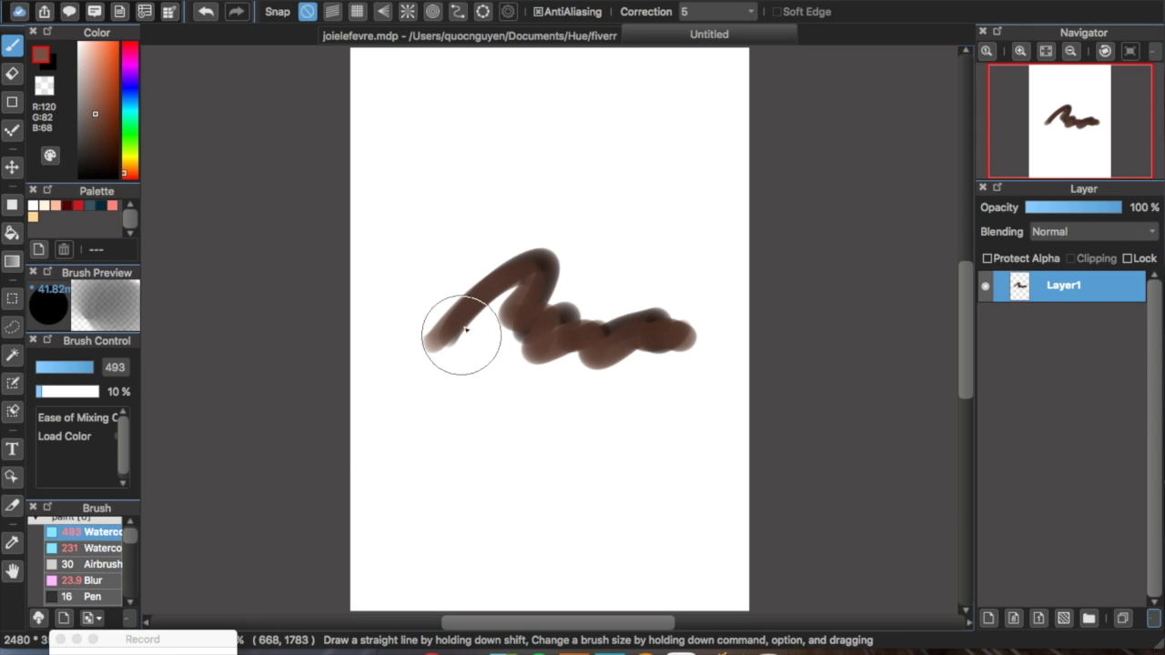
{"action": "left_click", "coordinate": [443, 166], "text": "alt"}
{"action": "mouse_move", "coordinate": [455, 353]}
{"action": "left_mouse_down"}
{"action": "mouse_move", "coordinate": [449, 366]}
{"action": "mouse_move", "coordinate": [513, 304]}
{"action": "mouse_move", "coordinate": [541, 366]}
{"action": "mouse_move", "coordinate": [618, 376]}
{"action": "mouse_move", "coordinate": [613, 358]}
{"action": "mouse_move", "coordinate": [621, 369]}
{"action": "left_mouse_up"}
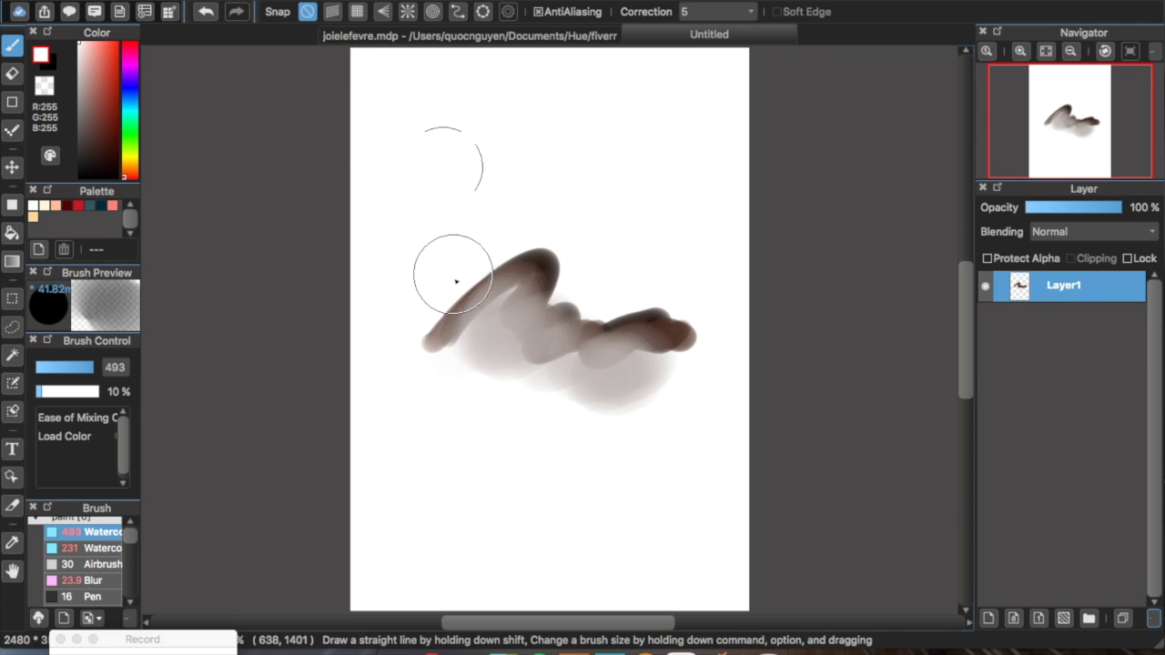
{"action": "left_click_drag", "start_coordinate": [462, 294], "coordinate": [457, 276]}
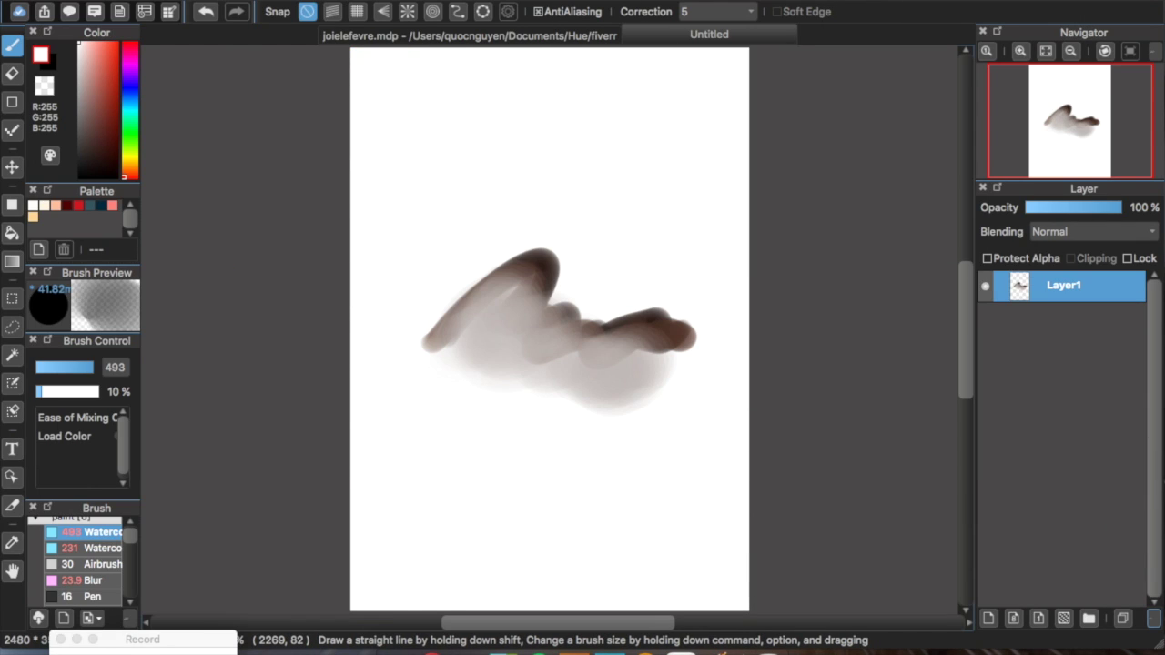
{"action": "left_click", "coordinate": [635, 1]}
{"action": "left_click", "coordinate": [654, 9]}
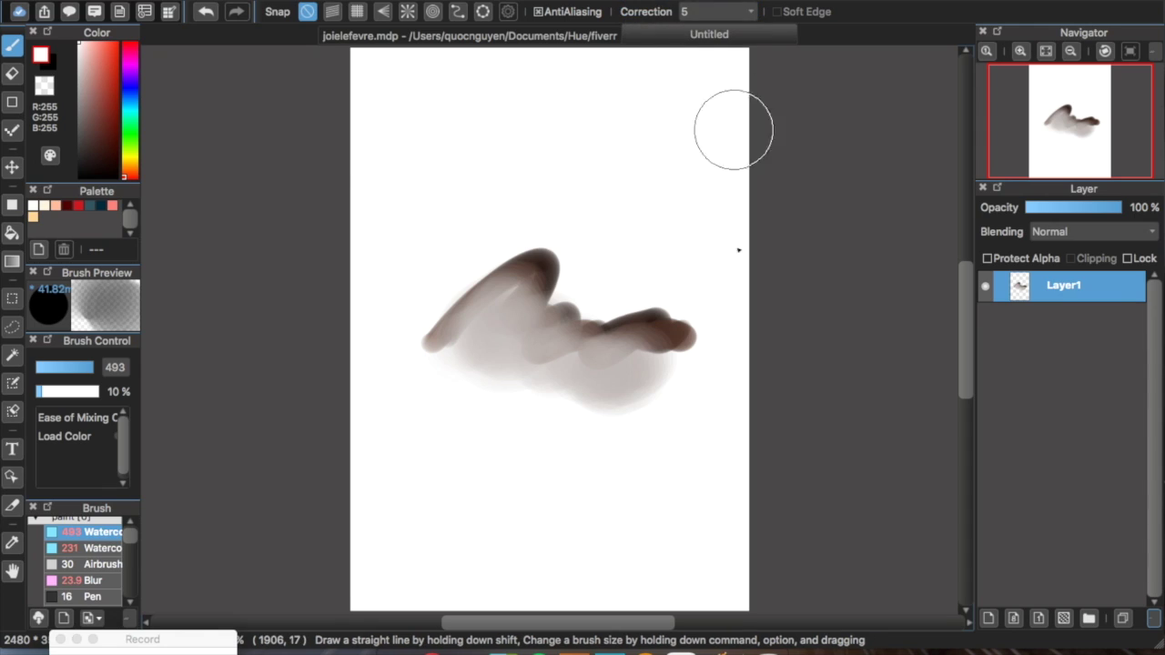
{"action": "left_click", "coordinate": [127, 640]}
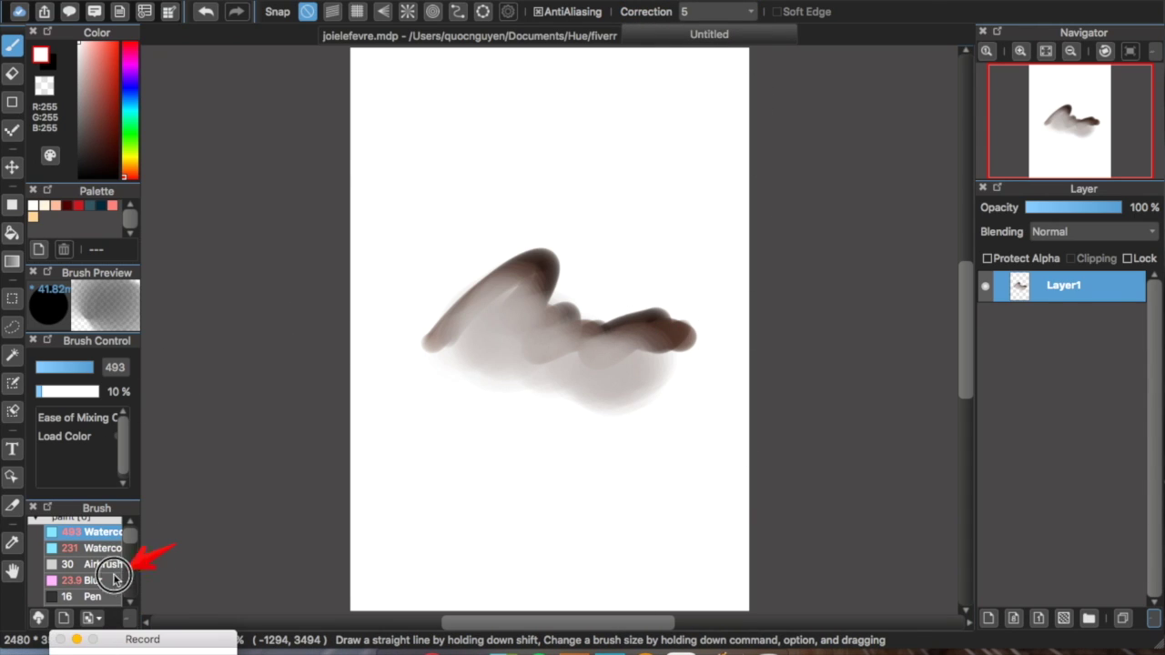
Browse the cloud brush library and search it for "water".
{"action": "left_click", "coordinate": [38, 620]}
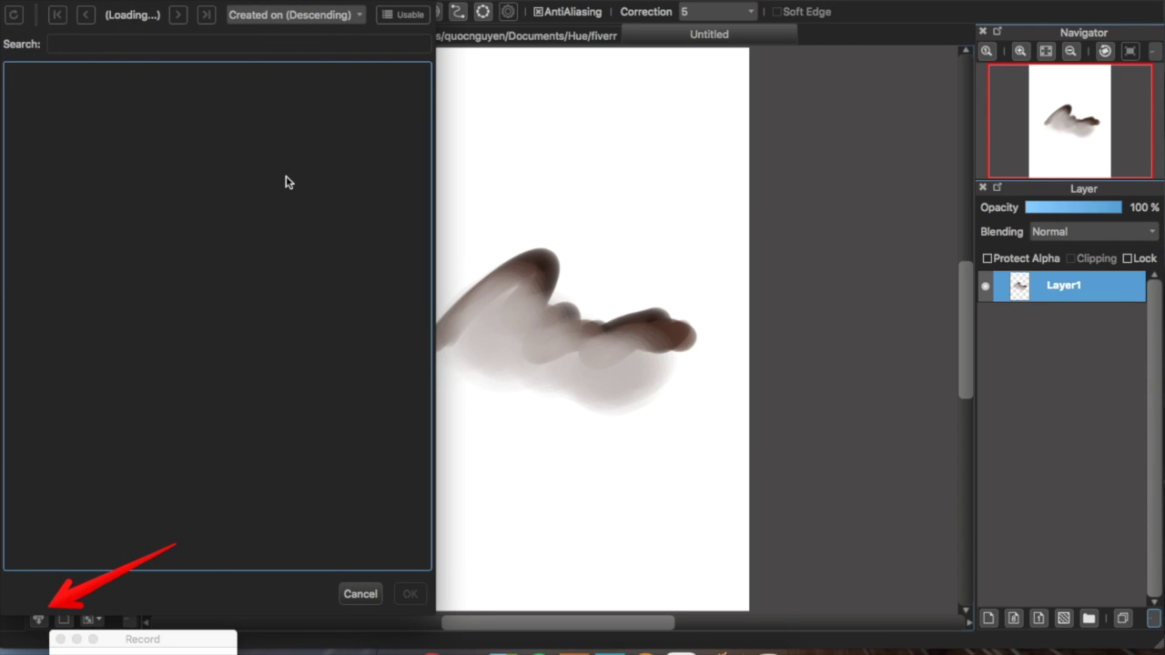
{"action": "left_click", "coordinate": [432, 98]}
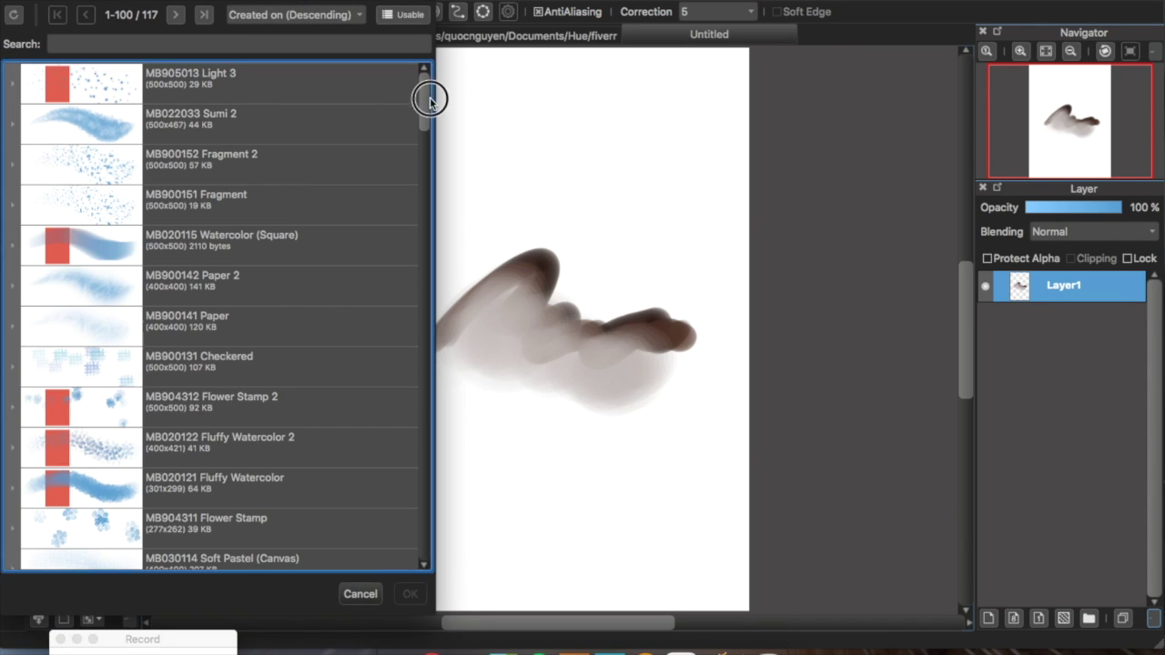
{"action": "left_click_drag", "start_coordinate": [428, 121], "coordinate": [422, 292]}
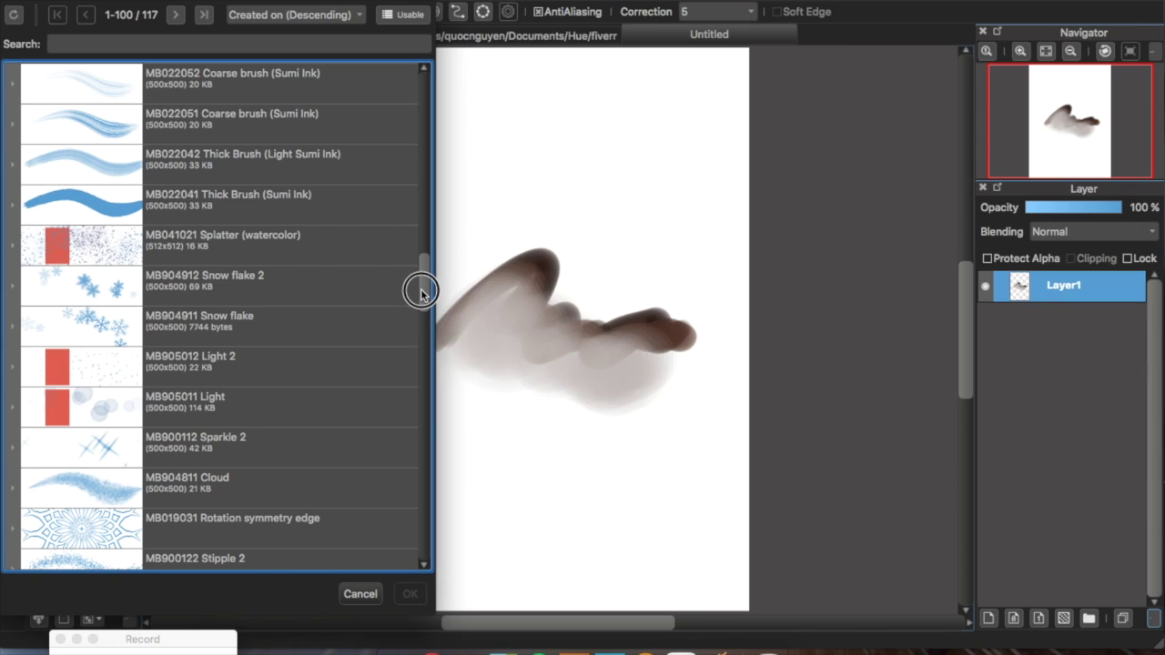
{"action": "left_click", "coordinate": [255, 44]}
{"action": "type", "text": "wat"}
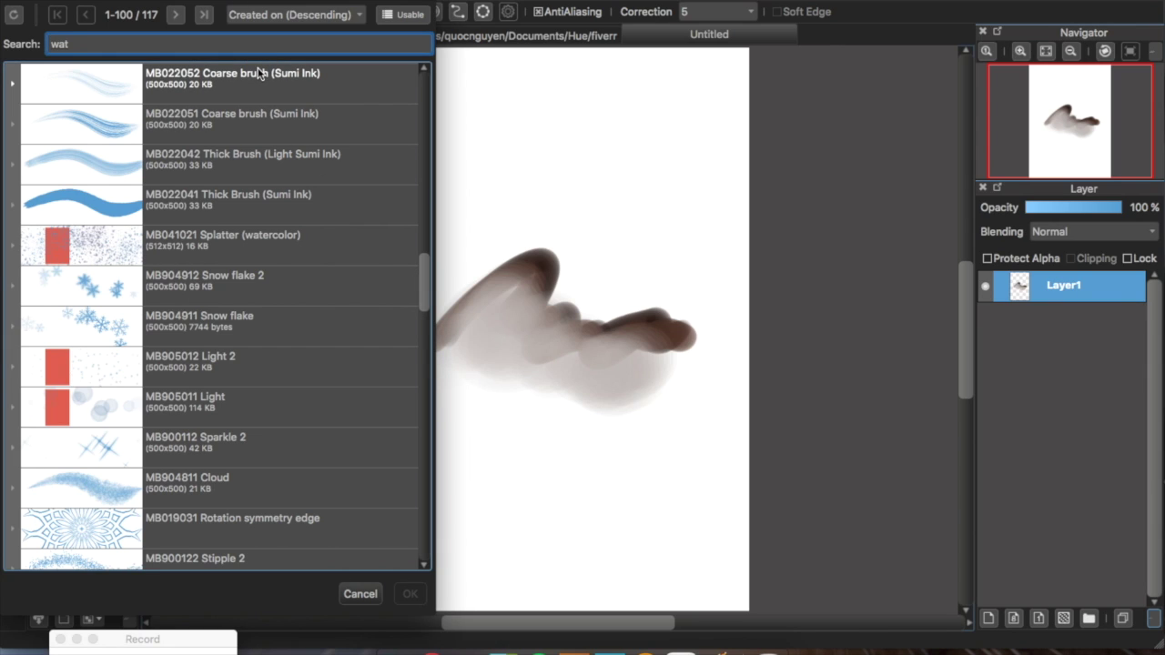
{"action": "type", "text": "er"}
{"action": "key", "text": "Return"}
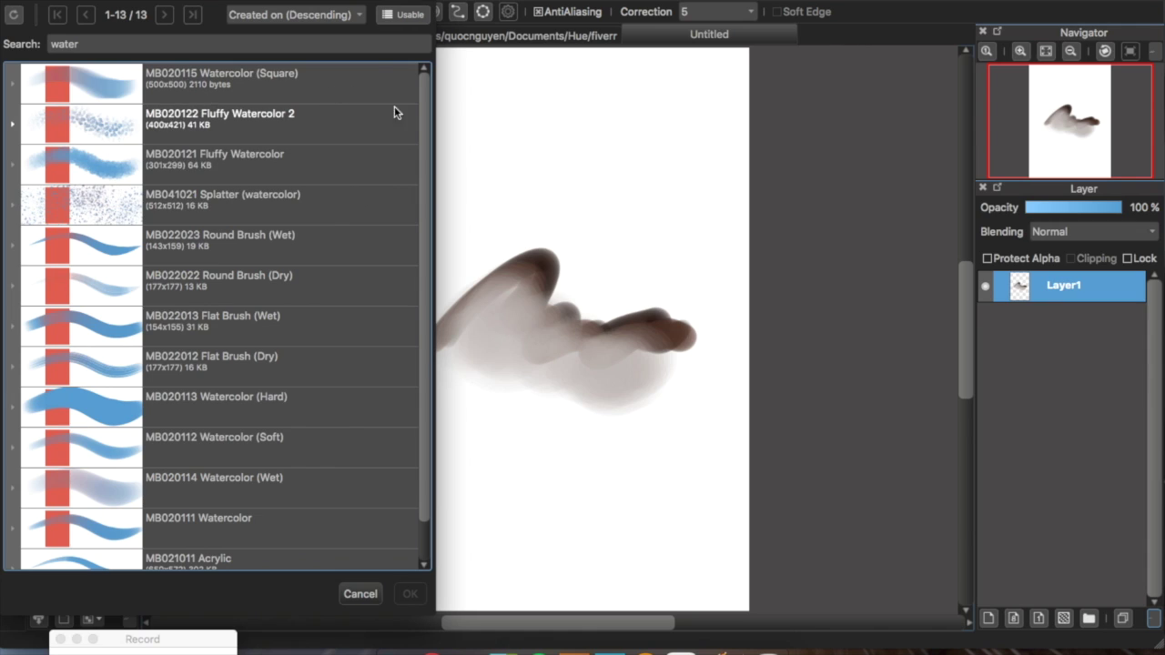
Look through the matching brushes, highlight MB020114 Watercolor (Wet), and close the library without adding anything.
{"action": "left_click", "coordinate": [425, 109]}
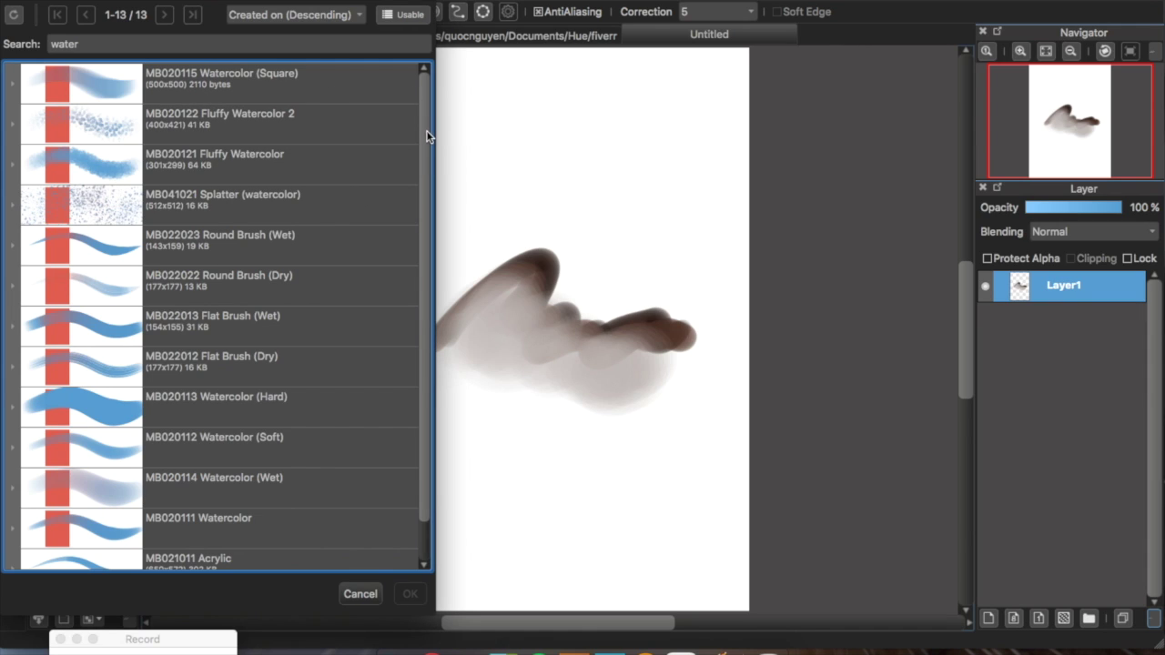
{"action": "left_click_drag", "start_coordinate": [426, 136], "coordinate": [424, 157]}
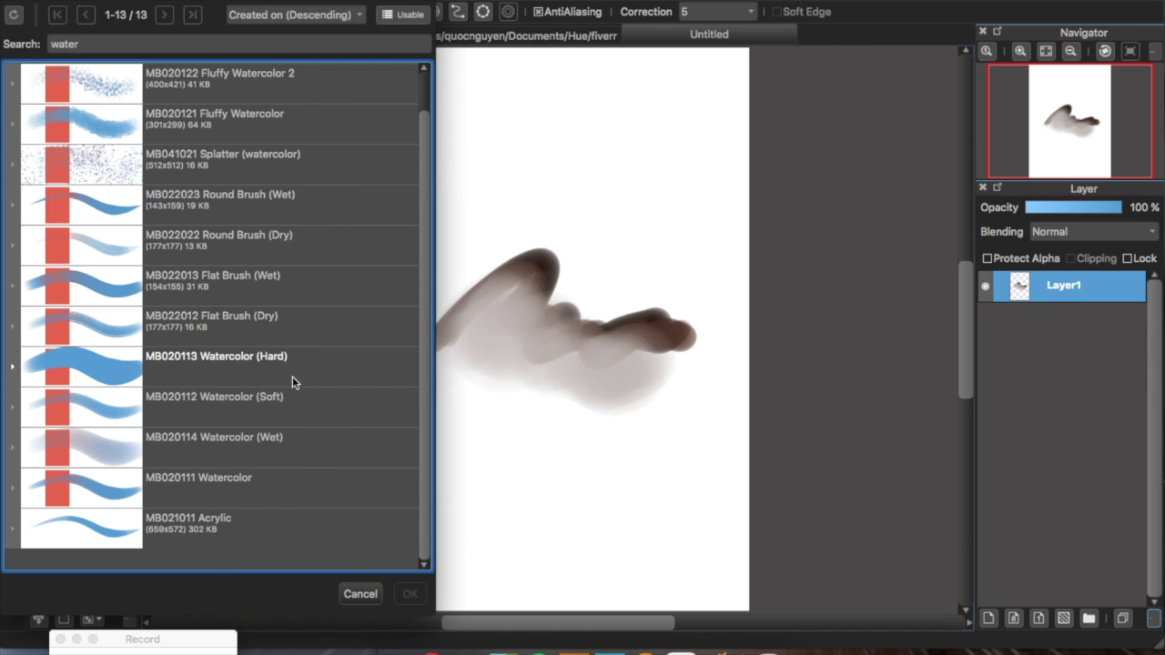
{"action": "left_click", "coordinate": [288, 411]}
{"action": "left_click", "coordinate": [281, 454]}
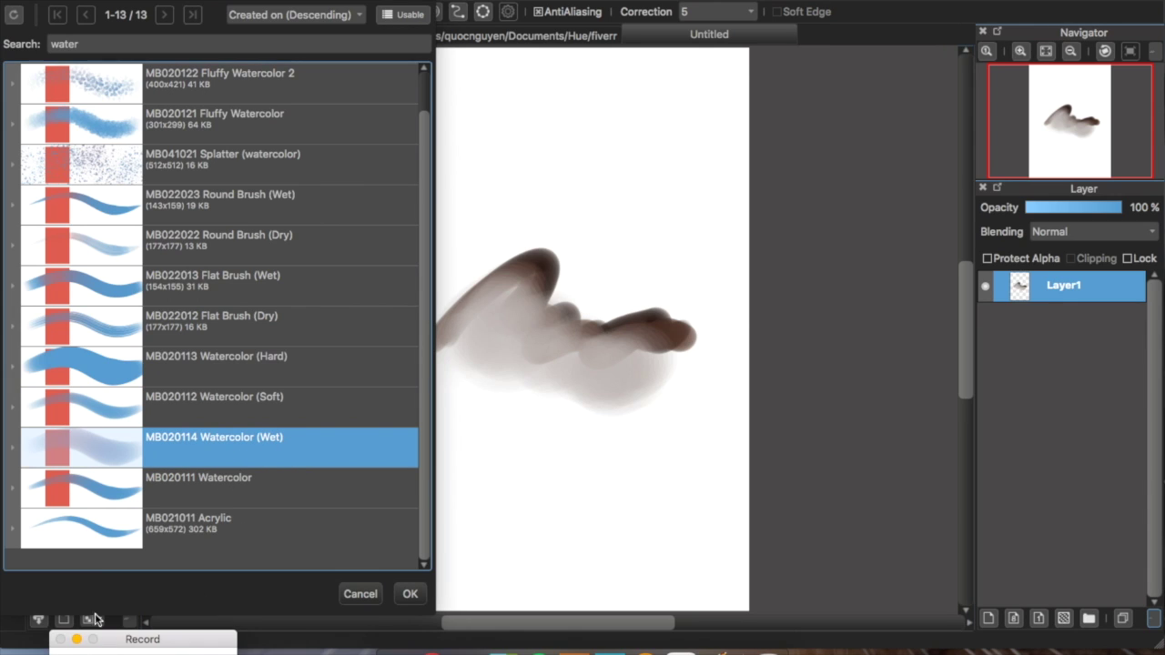
{"action": "mouse_move", "coordinate": [61, 446]}
{"action": "left_mouse_down"}
{"action": "mouse_move", "coordinate": [333, 507]}
{"action": "mouse_move", "coordinate": [431, 515]}
{"action": "mouse_move", "coordinate": [435, 542]}
{"action": "left_mouse_up"}
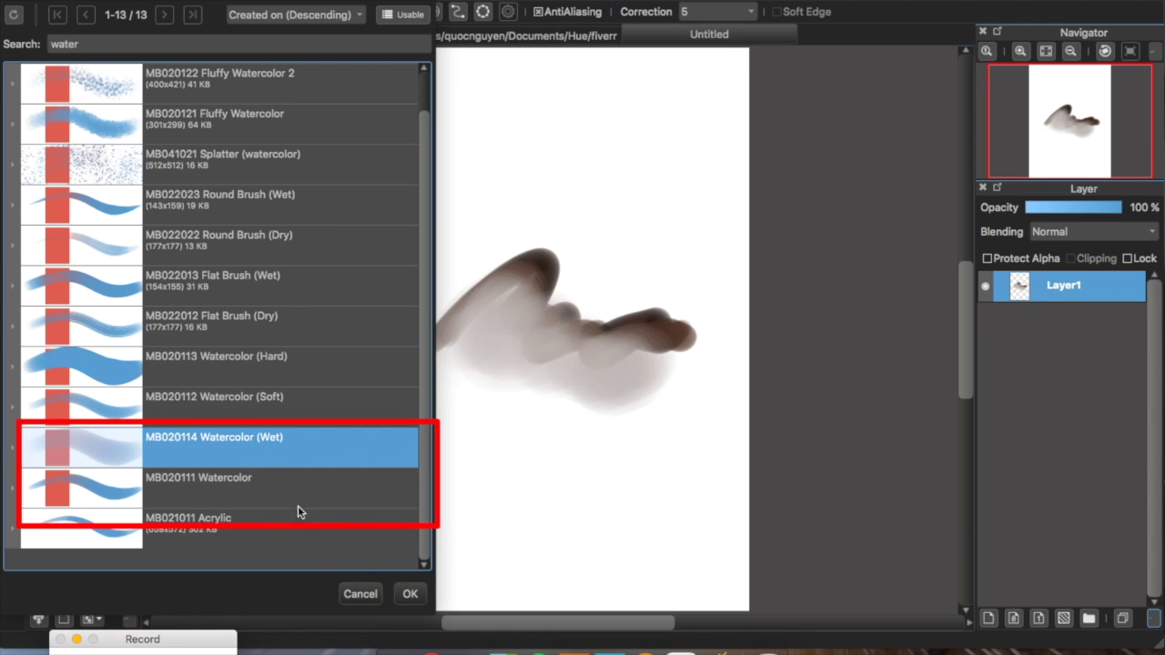
{"action": "left_click", "coordinate": [371, 601]}
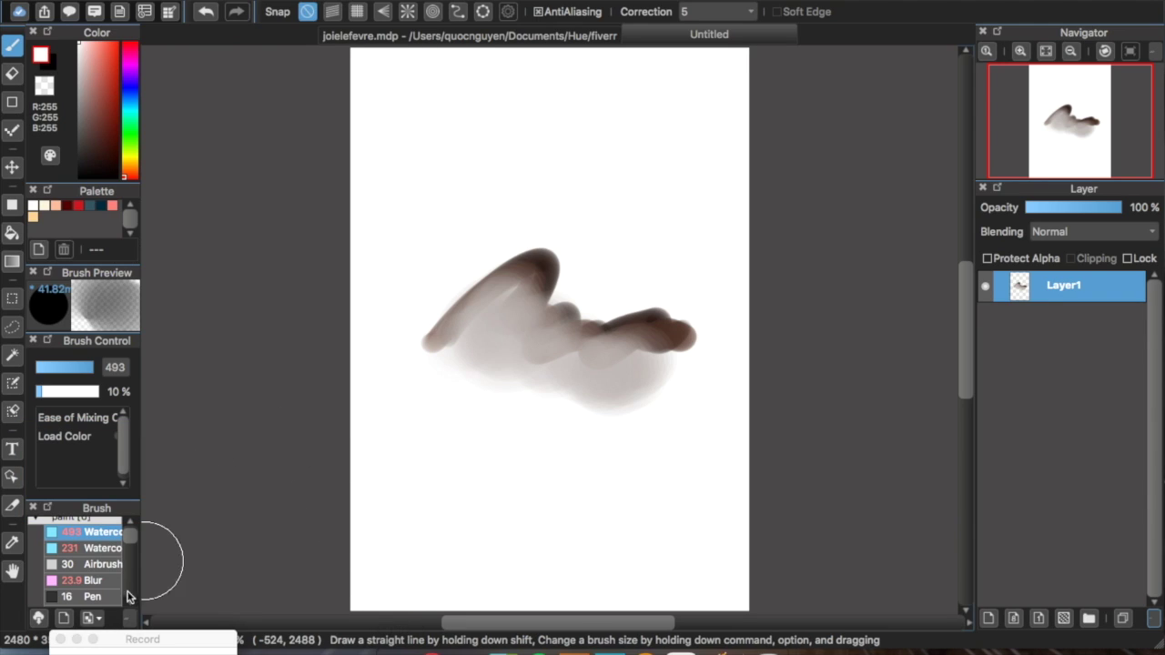
Paint red (R188 G55 B40) over the shape with Watercolor (Wet), and check the Watercolor brush's settings without changing them.
{"action": "left_click", "coordinate": [94, 549]}
{"action": "left_click", "coordinate": [94, 533]}
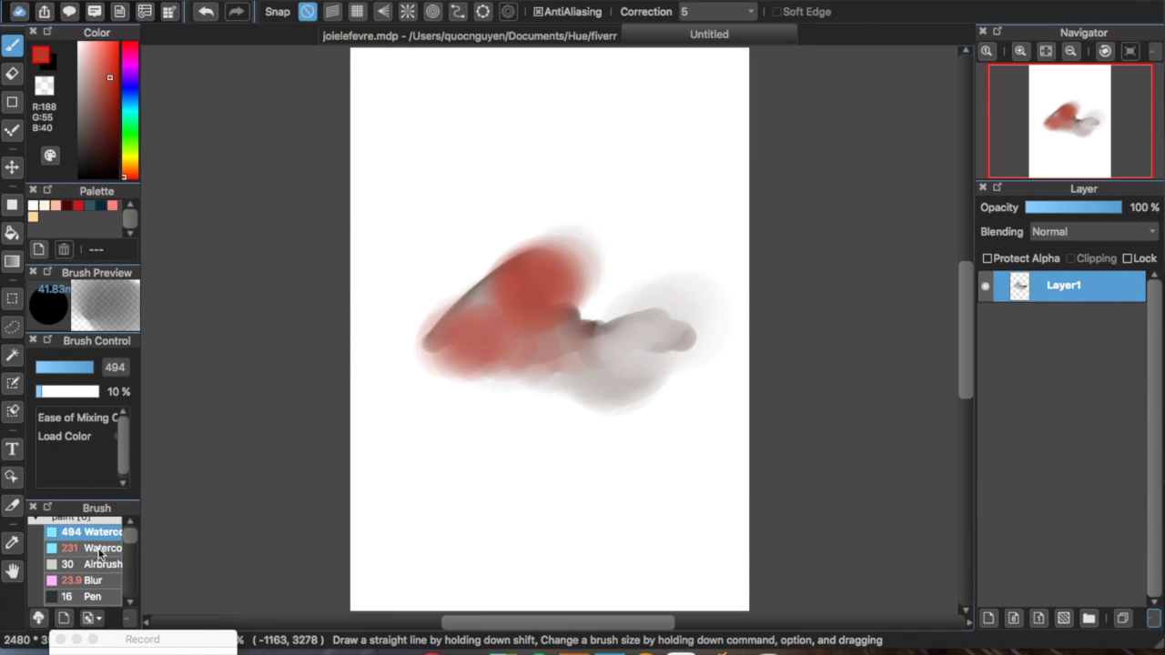
{"action": "double_click", "coordinate": [99, 549]}
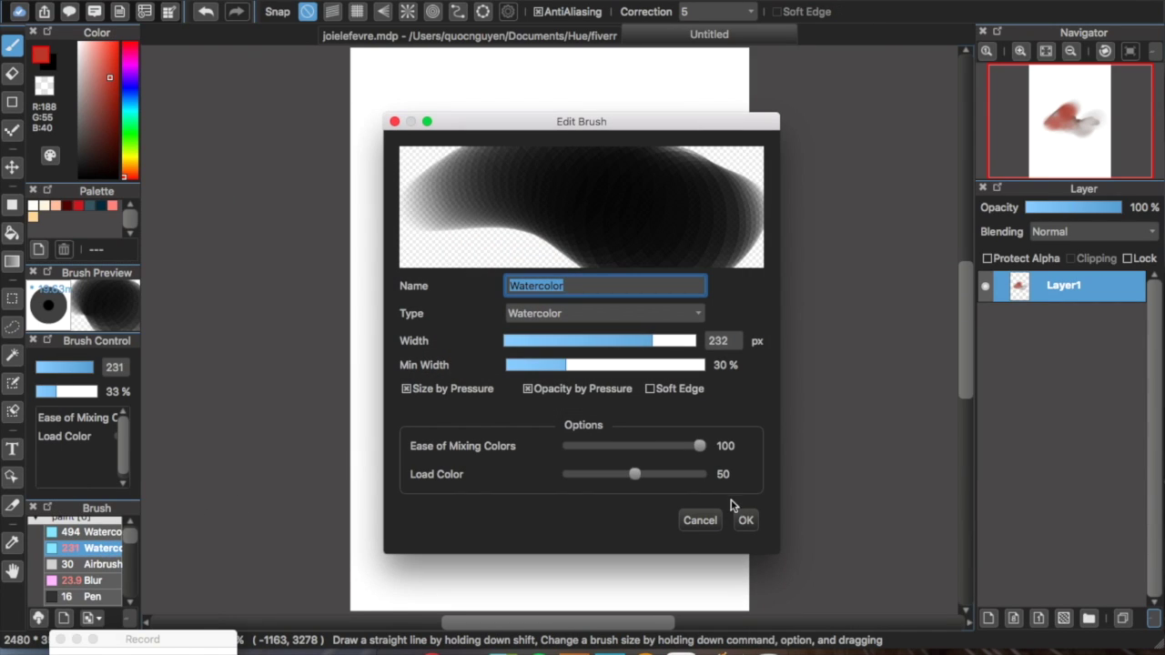
{"action": "left_click", "coordinate": [700, 517]}
Lower the Watercolor (Wet) brush's Load Color to 4, and drag a soft red stroke across the painted shape.
{"action": "double_click", "coordinate": [93, 532]}
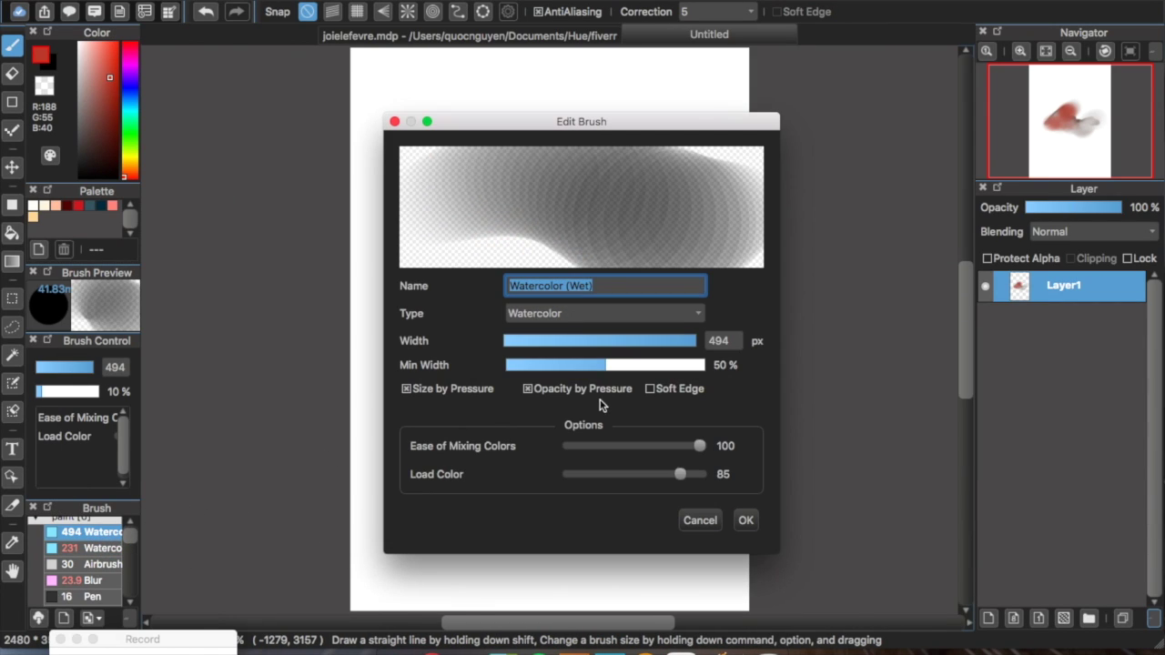
{"action": "left_click_drag", "start_coordinate": [639, 474], "coordinate": [570, 475]}
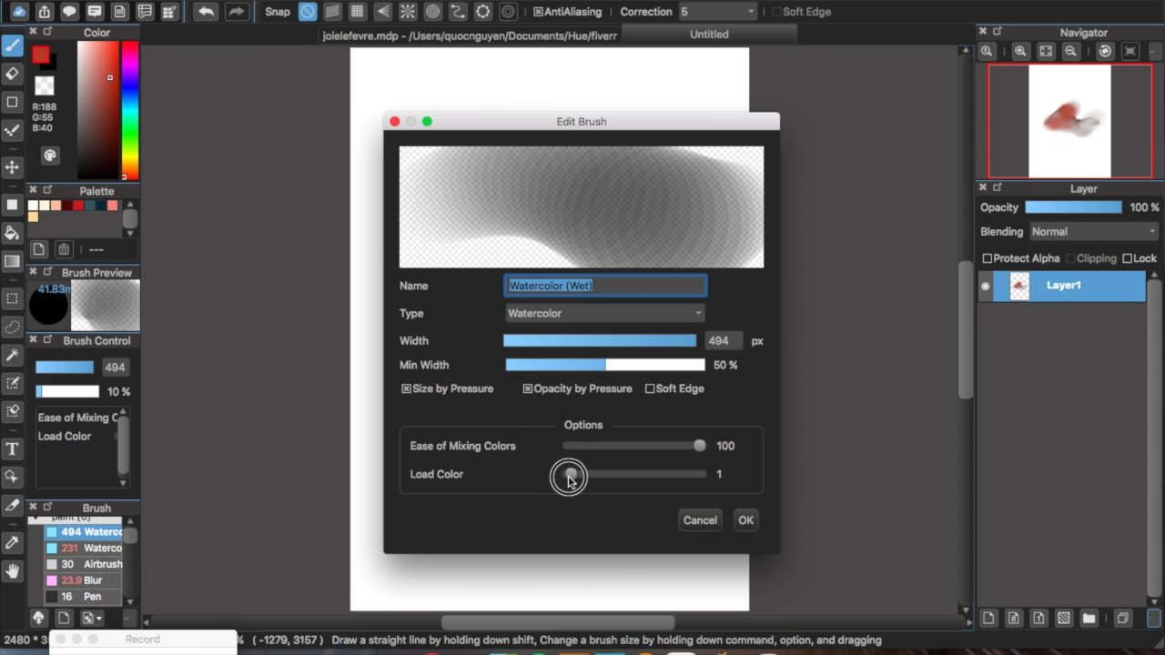
{"action": "left_click", "coordinate": [744, 520]}
{"action": "mouse_move", "coordinate": [437, 355]}
{"action": "left_mouse_down"}
{"action": "mouse_move", "coordinate": [489, 315]}
{"action": "mouse_move", "coordinate": [561, 390]}
{"action": "mouse_move", "coordinate": [674, 353]}
{"action": "mouse_move", "coordinate": [624, 291]}
{"action": "left_mouse_up"}
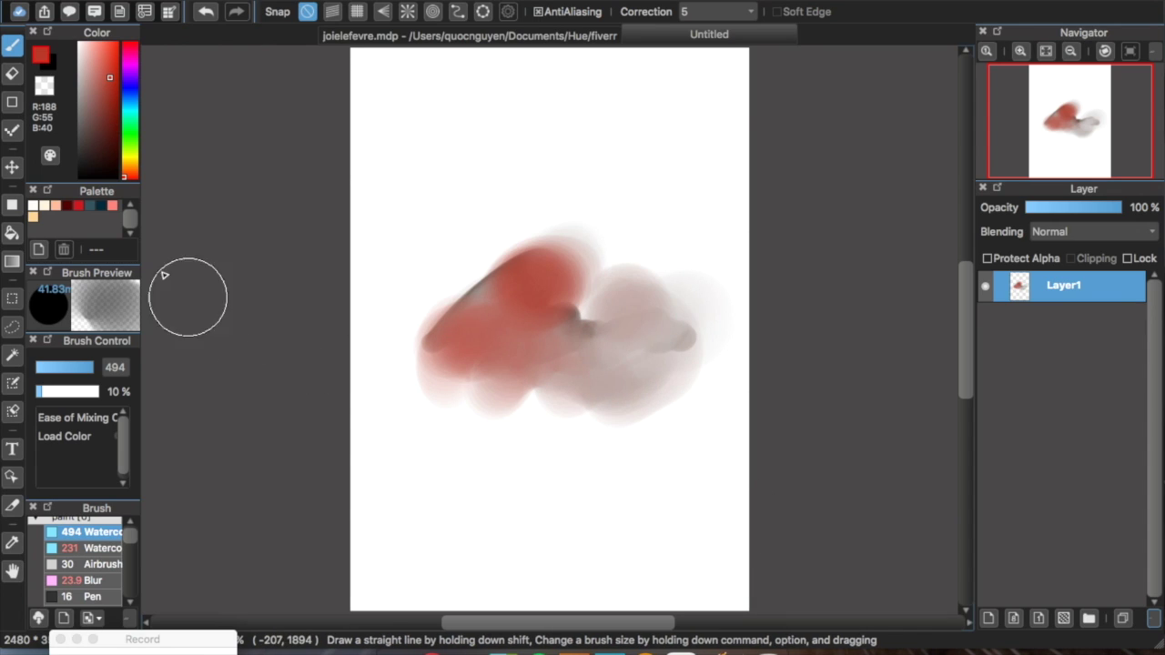
Paint a more vivid red over the shape's grey side, and blend bright blue (R0 G143 B240) into its middle.
{"action": "left_click", "coordinate": [116, 55]}
{"action": "mouse_move", "coordinate": [600, 319]}
{"action": "left_mouse_down"}
{"action": "mouse_move", "coordinate": [671, 286]}
{"action": "mouse_move", "coordinate": [673, 309]}
{"action": "left_mouse_up"}
{"action": "left_click", "coordinate": [132, 101]}
{"action": "left_click_drag", "start_coordinate": [106, 103], "coordinate": [119, 49]}
{"action": "mouse_move", "coordinate": [604, 329]}
{"action": "left_mouse_down"}
{"action": "mouse_move", "coordinate": [588, 354]}
{"action": "mouse_move", "coordinate": [624, 340]}
{"action": "mouse_move", "coordinate": [540, 348]}
{"action": "mouse_move", "coordinate": [593, 349]}
{"action": "left_mouse_up"}
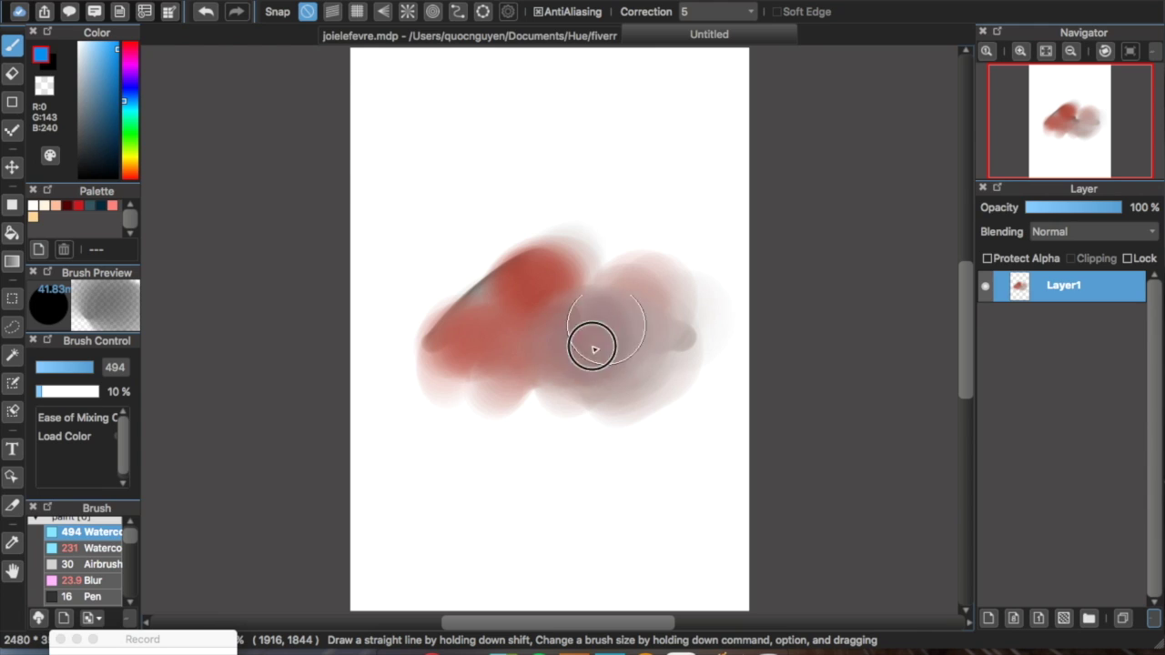
Raise the Watercolor (Wet) brush's Load Color to 86, and paint a blue dab over the middle of the shape.
{"action": "double_click", "coordinate": [95, 538]}
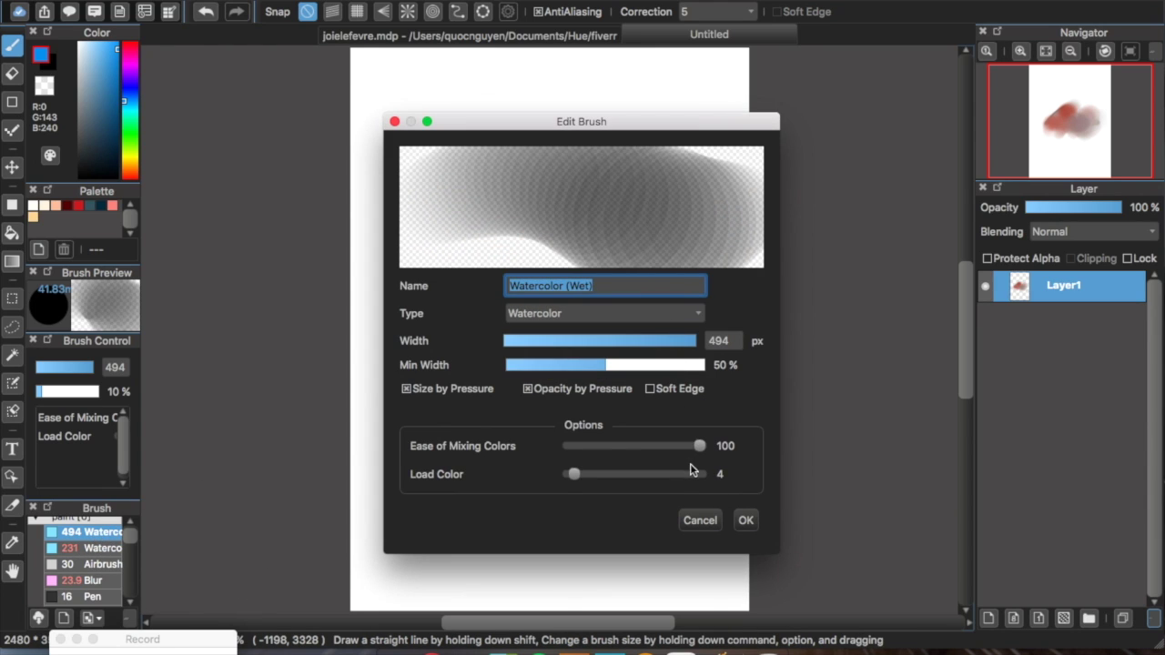
{"action": "left_click", "coordinate": [745, 521]}
{"action": "mouse_move", "coordinate": [596, 292]}
{"action": "left_mouse_down"}
{"action": "mouse_move", "coordinate": [573, 312]}
{"action": "mouse_move", "coordinate": [610, 345]}
{"action": "mouse_move", "coordinate": [596, 355]}
{"action": "left_mouse_up"}
Reduce the Watercolor (Wet) brush's Ease of Mixing Colors, and test it with blue strokes toward the red area and white over the blue.
{"action": "double_click", "coordinate": [109, 535]}
{"action": "left_click_drag", "start_coordinate": [686, 474], "coordinate": [683, 484]}
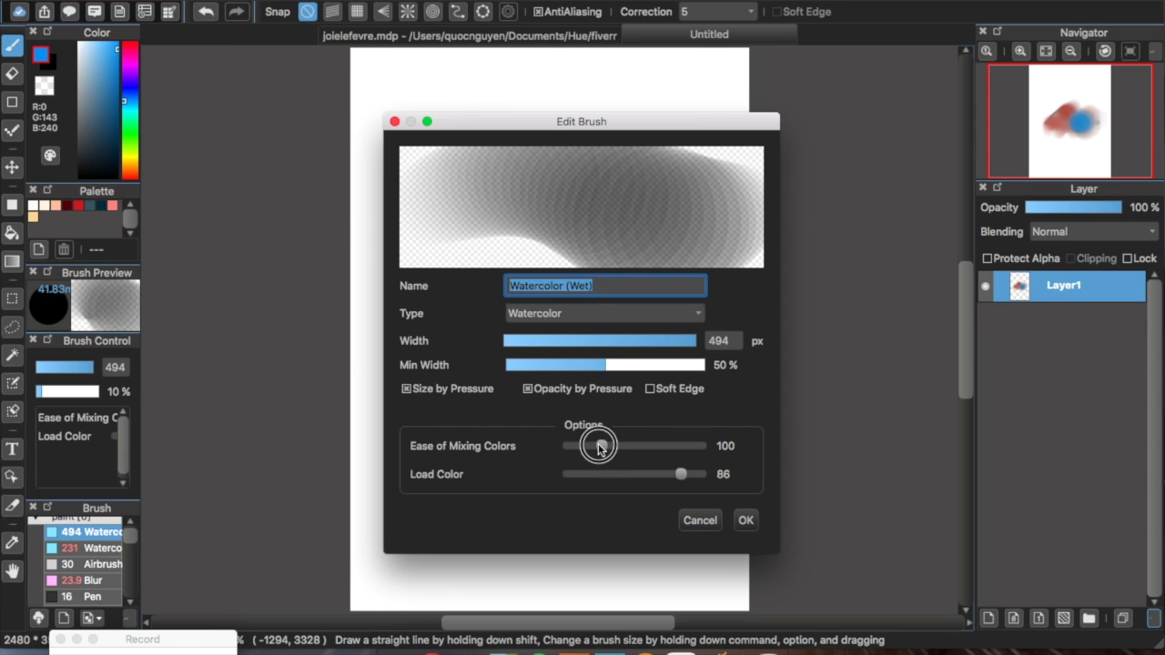
{"action": "left_click", "coordinate": [744, 521]}
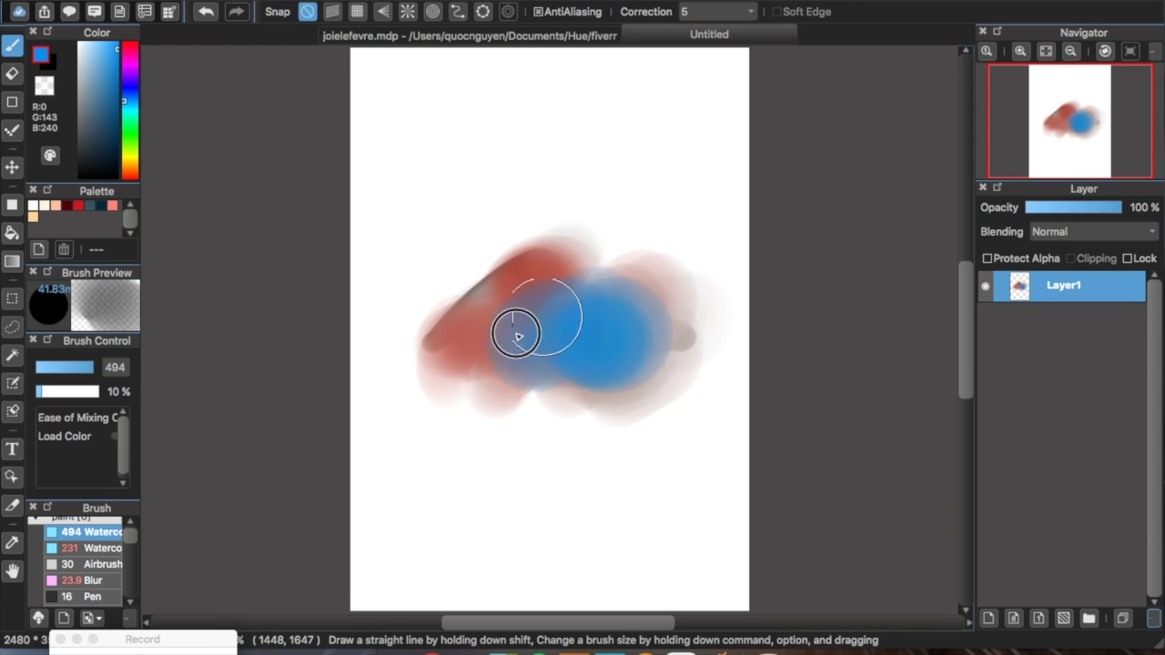
{"action": "left_click_drag", "start_coordinate": [522, 327], "coordinate": [519, 343]}
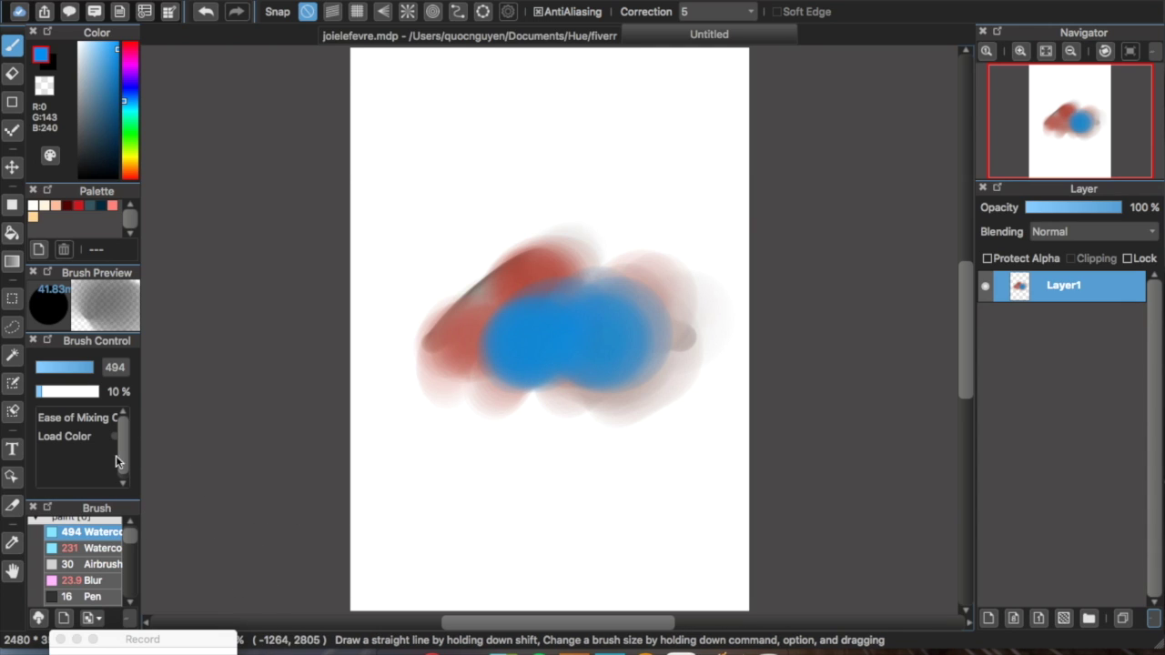
{"action": "right_click", "coordinate": [575, 437]}
{"action": "mouse_move", "coordinate": [557, 403]}
{"action": "left_mouse_down"}
{"action": "mouse_move", "coordinate": [537, 382]}
{"action": "mouse_move", "coordinate": [569, 394]}
{"action": "mouse_move", "coordinate": [533, 419]}
{"action": "mouse_move", "coordinate": [514, 392]}
{"action": "mouse_move", "coordinate": [548, 348]}
{"action": "left_mouse_up"}
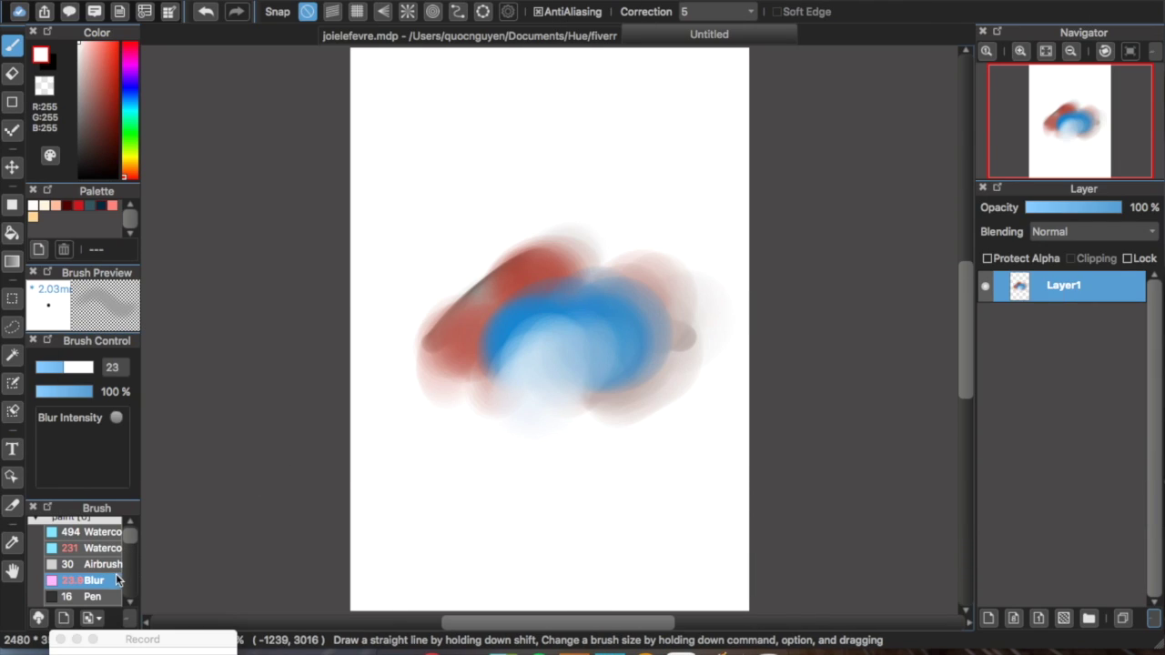
Keep the Blur brush's intensity at 100, enlarge it to 441 px, and stroke along the boundary between red and blue.
{"action": "double_click", "coordinate": [114, 581]}
{"action": "left_click_drag", "start_coordinate": [689, 442], "coordinate": [741, 457]}
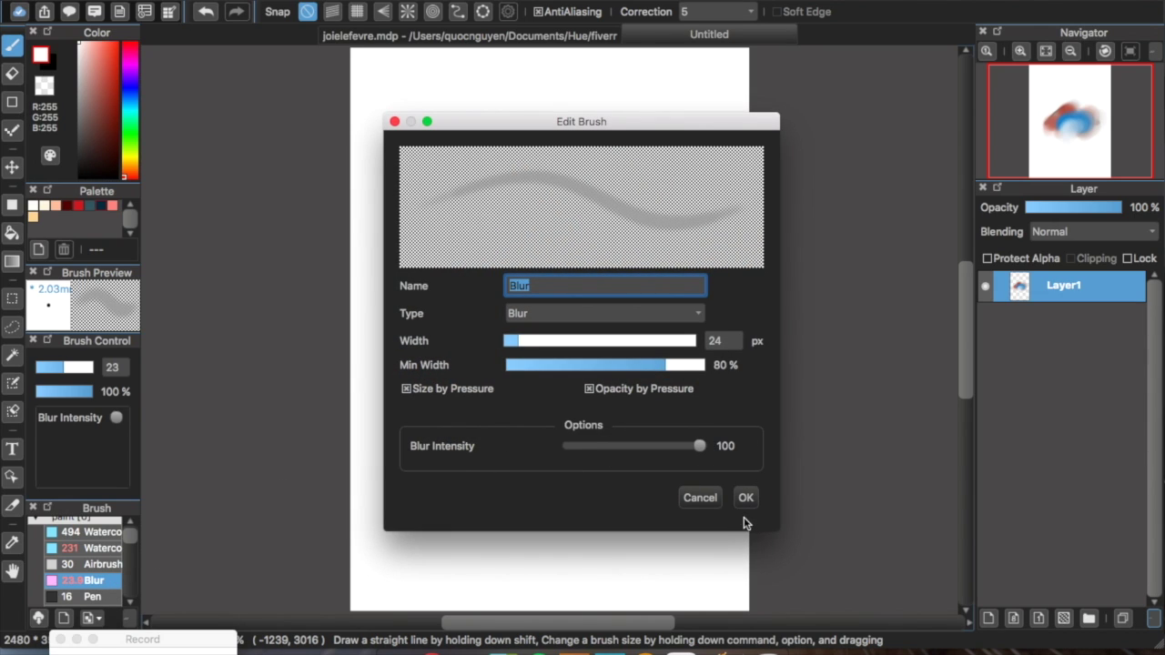
{"action": "left_click", "coordinate": [746, 498]}
{"action": "mouse_move", "coordinate": [471, 372]}
{"action": "left_mouse_down"}
{"action": "mouse_move", "coordinate": [595, 366]}
{"action": "mouse_move", "coordinate": [629, 344]}
{"action": "mouse_move", "coordinate": [500, 331]}
{"action": "left_mouse_up"}
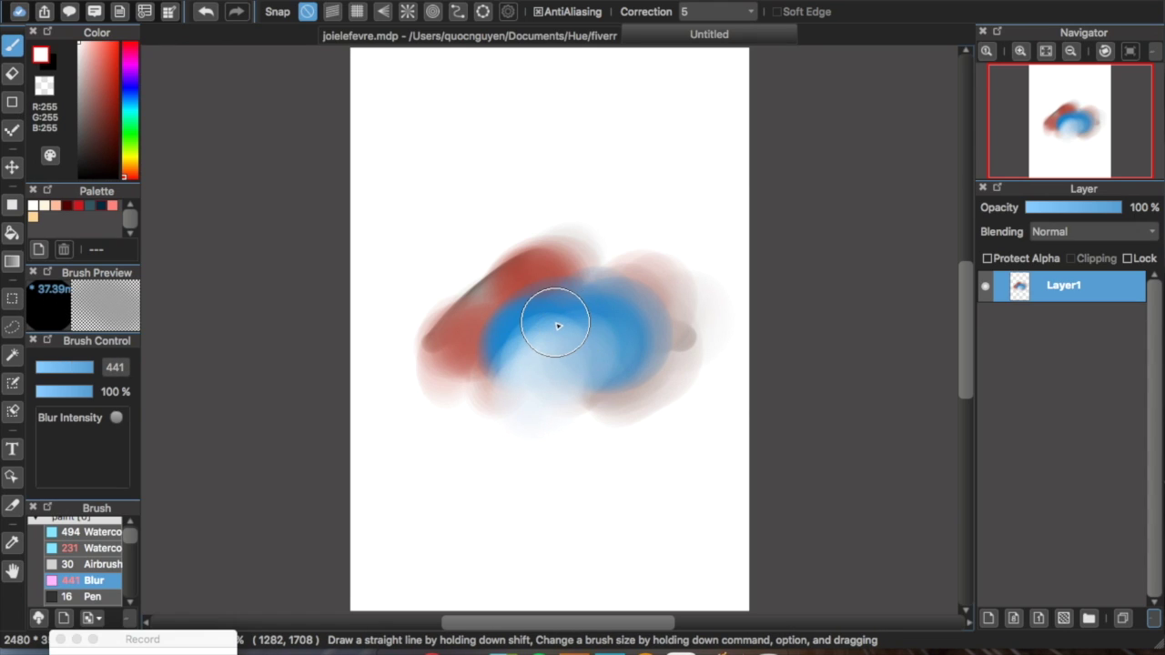
Resize the image to 500 px wide with constrained proportions, and try the Blur brush on the painted shape.
{"action": "left_click", "coordinate": [174, 0]}
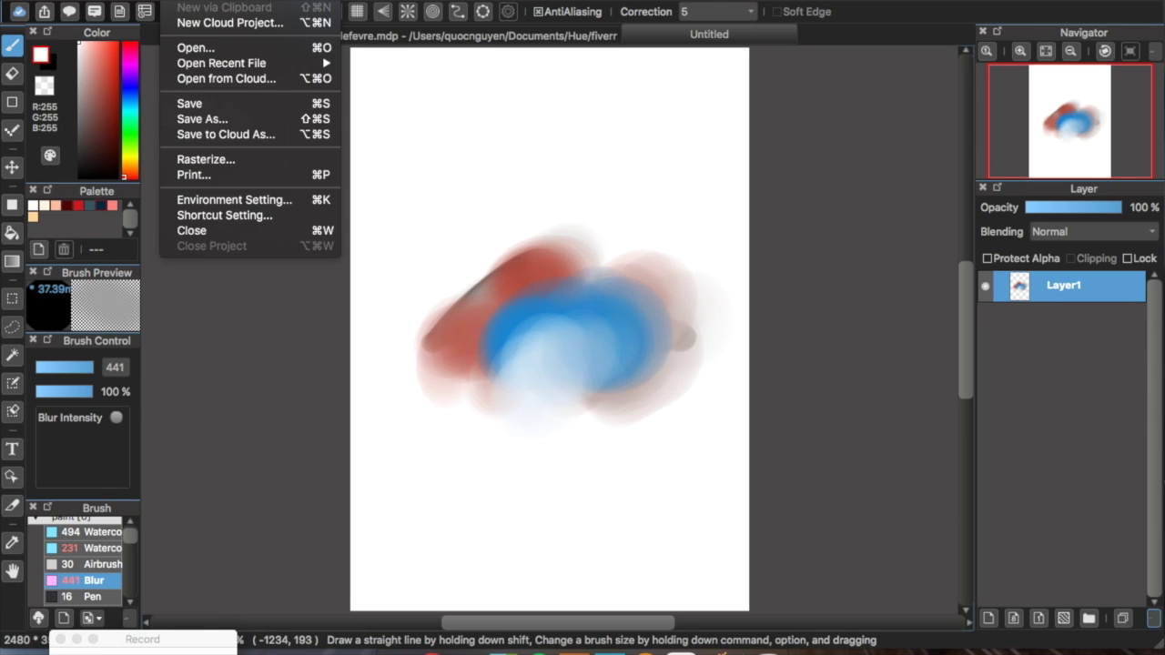
{"action": "mouse_move", "coordinate": [214, 1]}
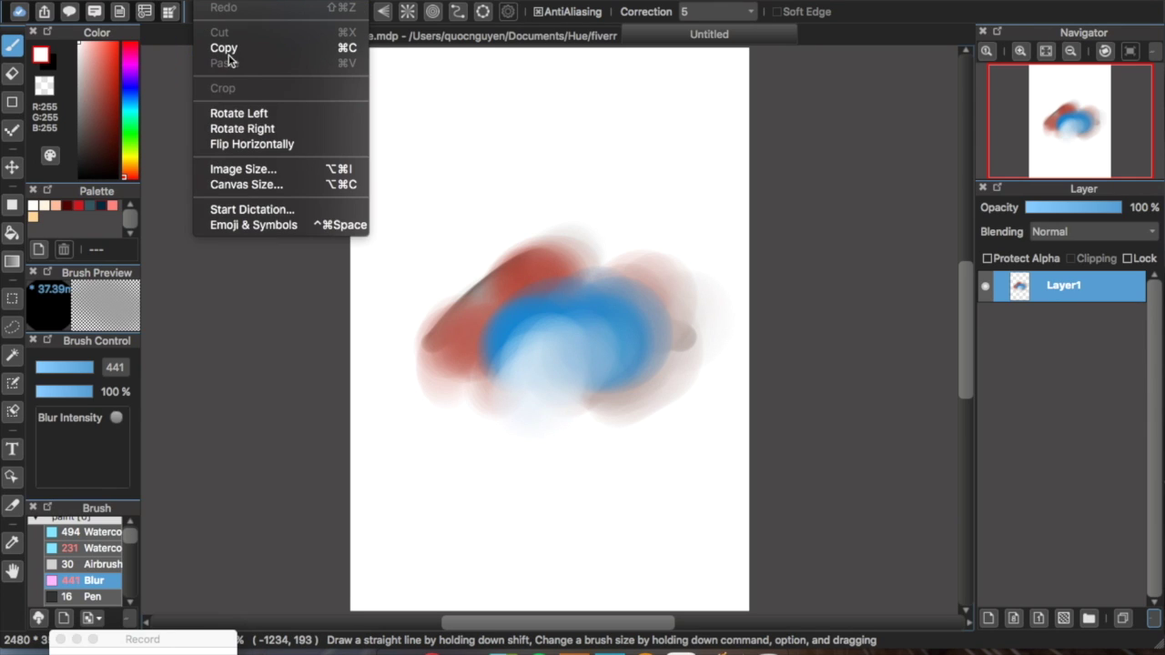
{"action": "left_click", "coordinate": [260, 169]}
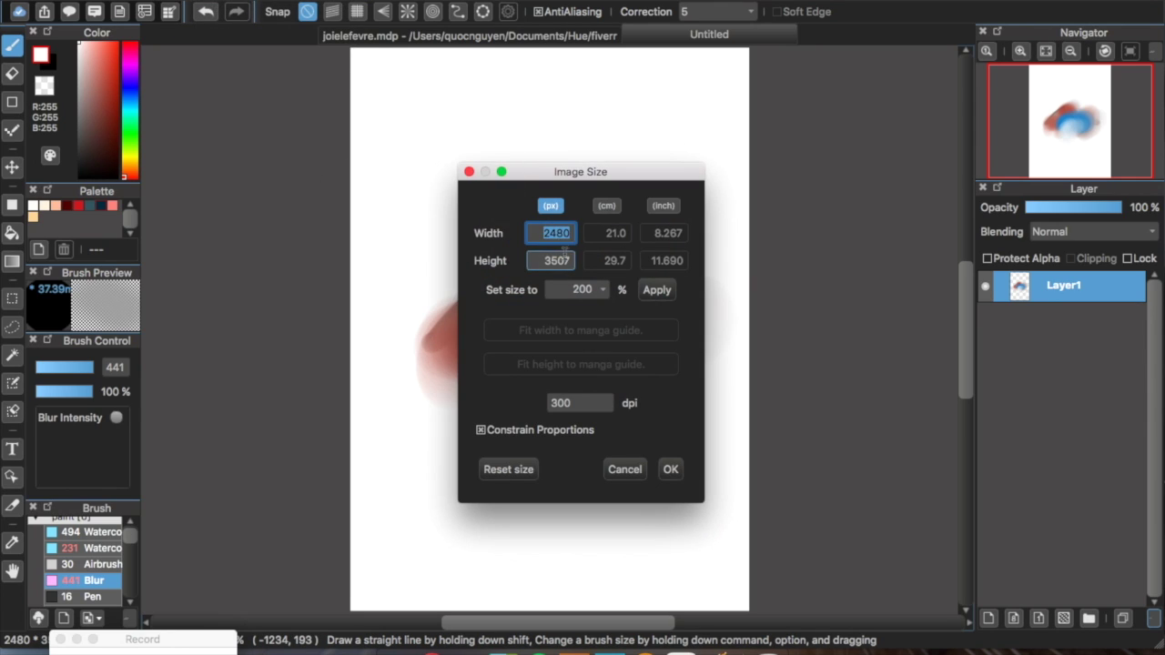
{"action": "type", "text": "500"}
{"action": "key", "text": "Tab"}
{"action": "key", "text": "Return"}
{"action": "left_click_drag", "start_coordinate": [562, 374], "coordinate": [555, 233]}
{"action": "scroll", "coordinate": [595, 421], "scroll_direction": "down", "scroll_amount": 5}
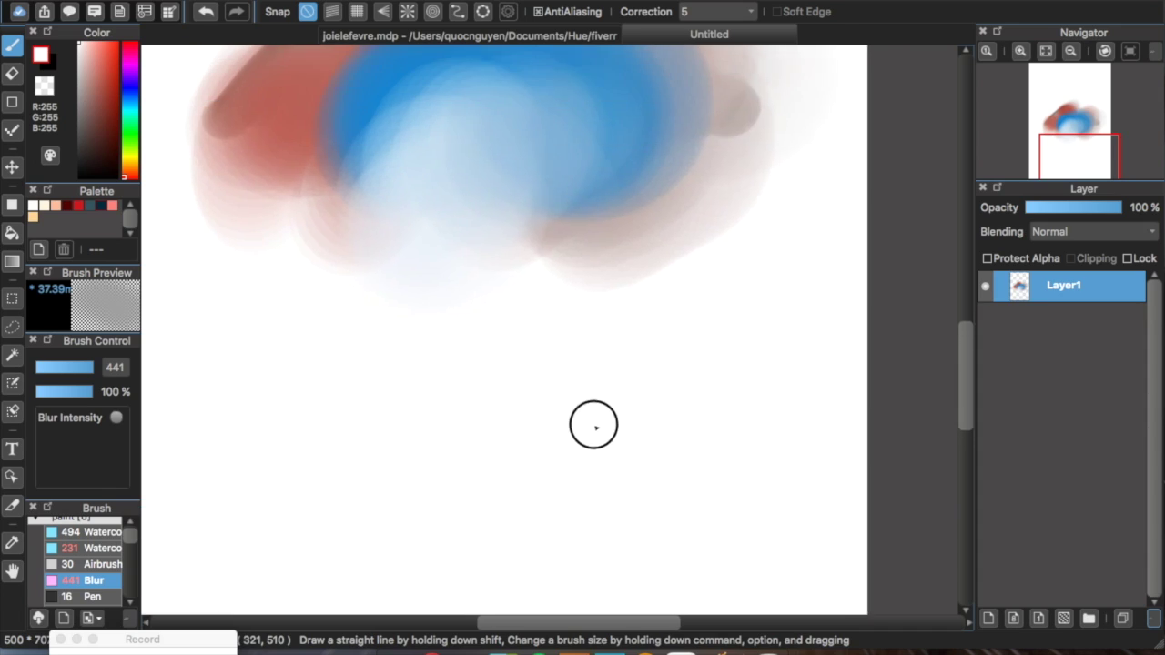
Reduce the Blur brush's size to 99 px and blur the red, blue and white painted shape on the resized image.
{"action": "left_click", "coordinate": [77, 550]}
{"action": "left_click", "coordinate": [95, 580]}
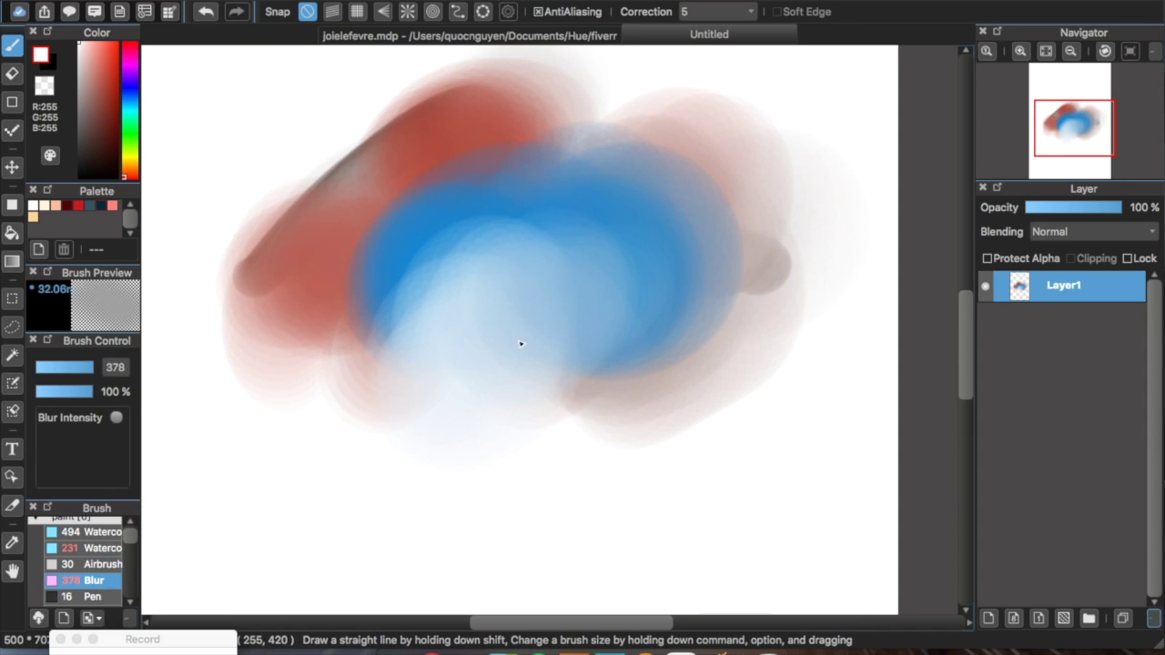
{"action": "scroll", "coordinate": [533, 331], "scroll_direction": "down", "scroll_amount": 4}
{"action": "mouse_move", "coordinate": [616, 285]}
{"action": "left_mouse_down"}
{"action": "mouse_move", "coordinate": [562, 331]}
{"action": "mouse_move", "coordinate": [465, 351]}
{"action": "mouse_move", "coordinate": [419, 380]}
{"action": "left_mouse_up"}
{"action": "mouse_move", "coordinate": [563, 292]}
{"action": "left_mouse_down"}
{"action": "mouse_move", "coordinate": [472, 303]}
{"action": "mouse_move", "coordinate": [478, 329]}
{"action": "mouse_move", "coordinate": [568, 326]}
{"action": "mouse_move", "coordinate": [587, 301]}
{"action": "mouse_move", "coordinate": [572, 361]}
{"action": "mouse_move", "coordinate": [591, 382]}
{"action": "mouse_move", "coordinate": [728, 299]}
{"action": "left_mouse_up"}
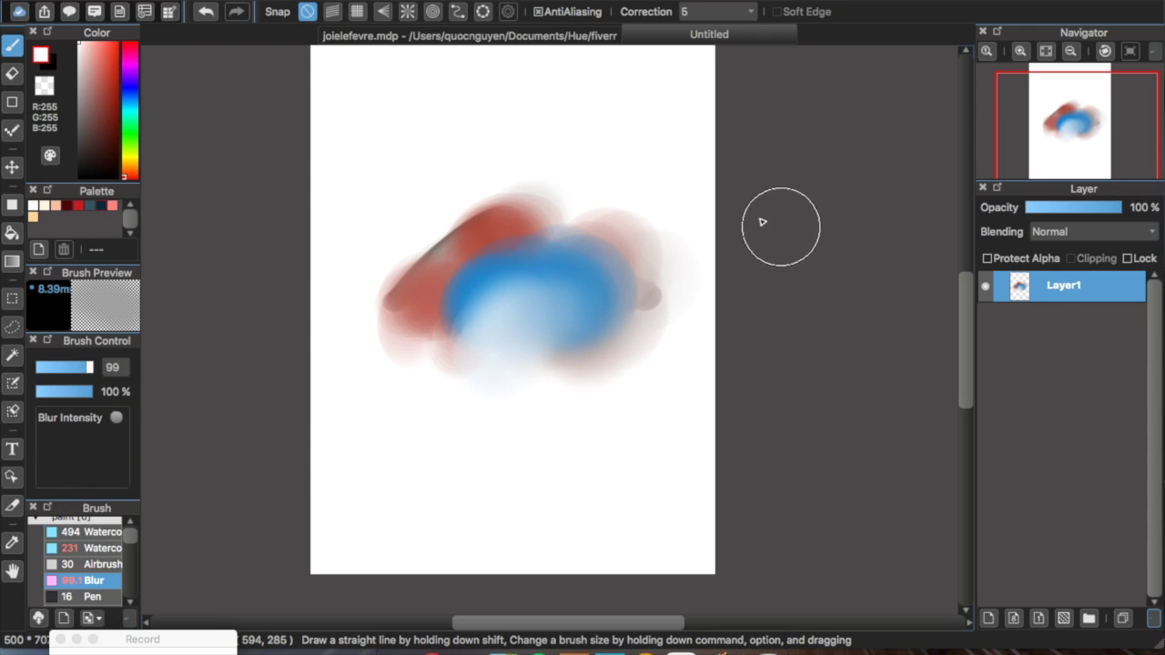
{"action": "left_click", "coordinate": [635, 1]}
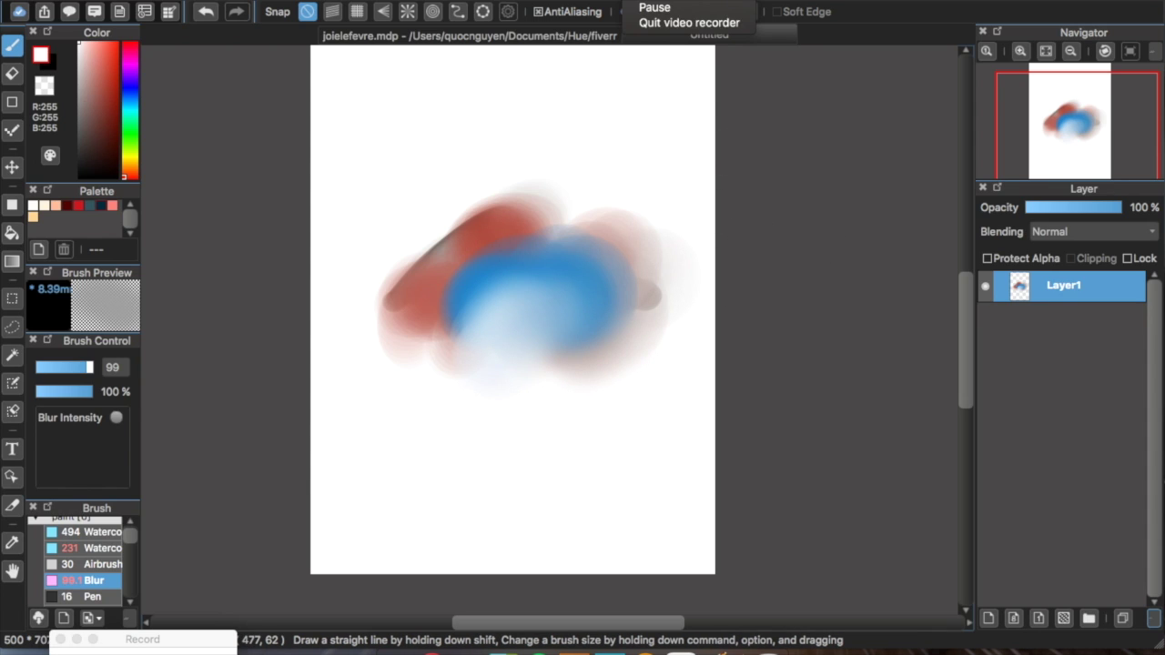
{"action": "left_click", "coordinate": [681, 23]}
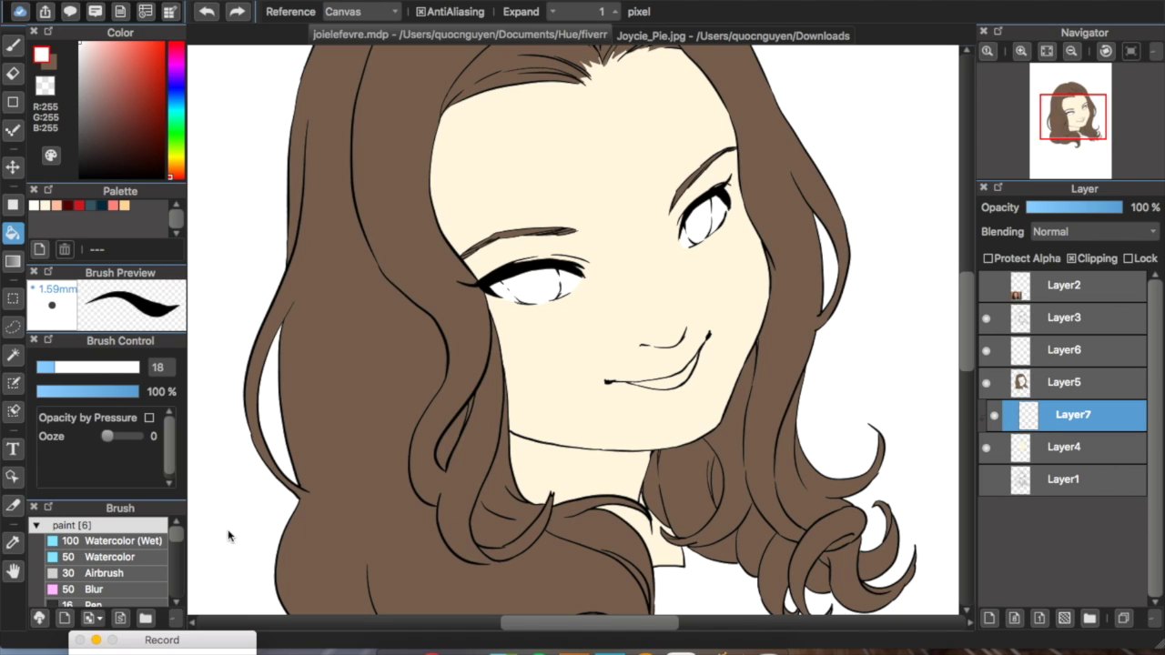
Paint the portrait's nose area on Layer7 with the 50 px Watercolor brush in the skinshadow palette color.
{"action": "left_click", "coordinate": [146, 557]}
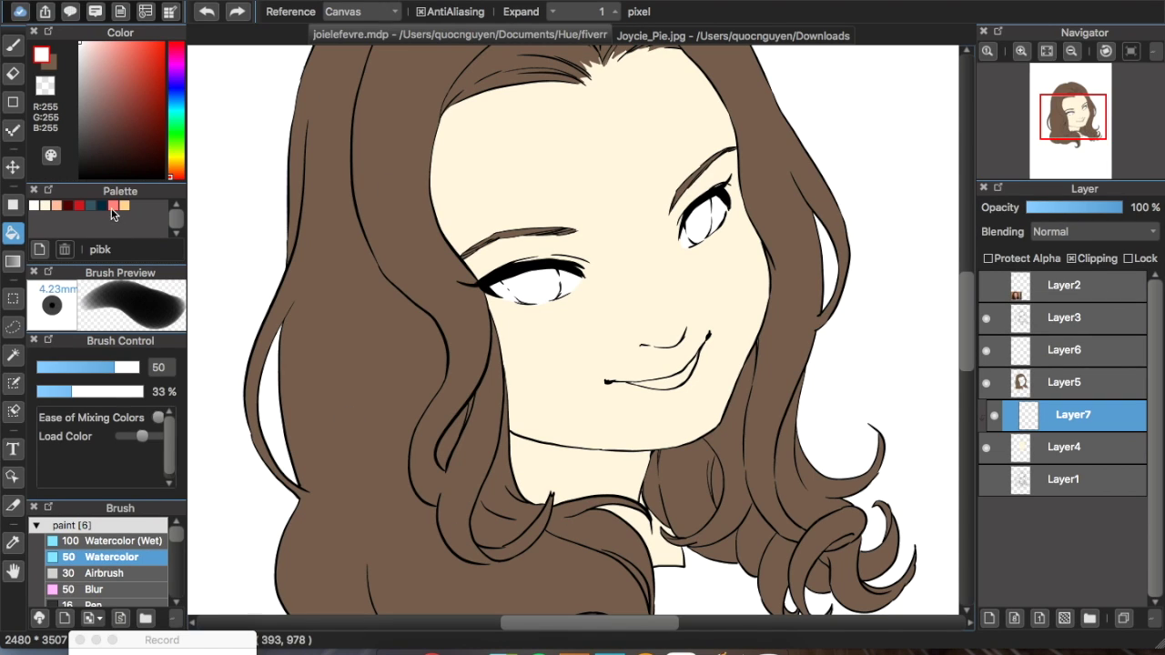
{"action": "left_click", "coordinate": [57, 204]}
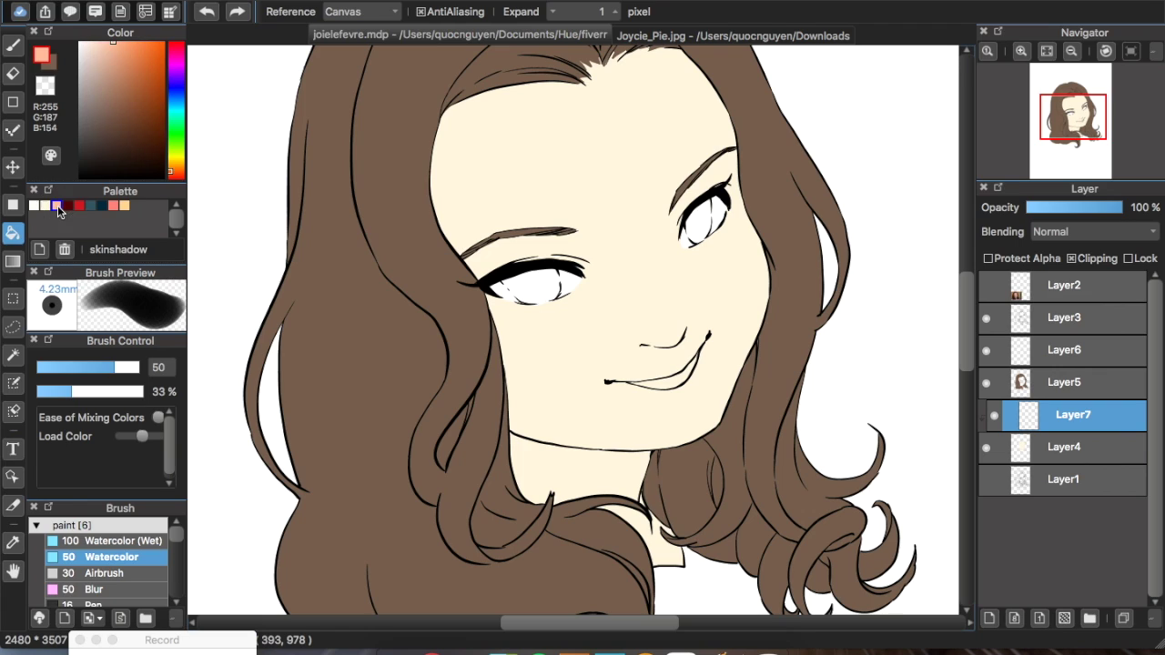
{"action": "key", "text": "b"}
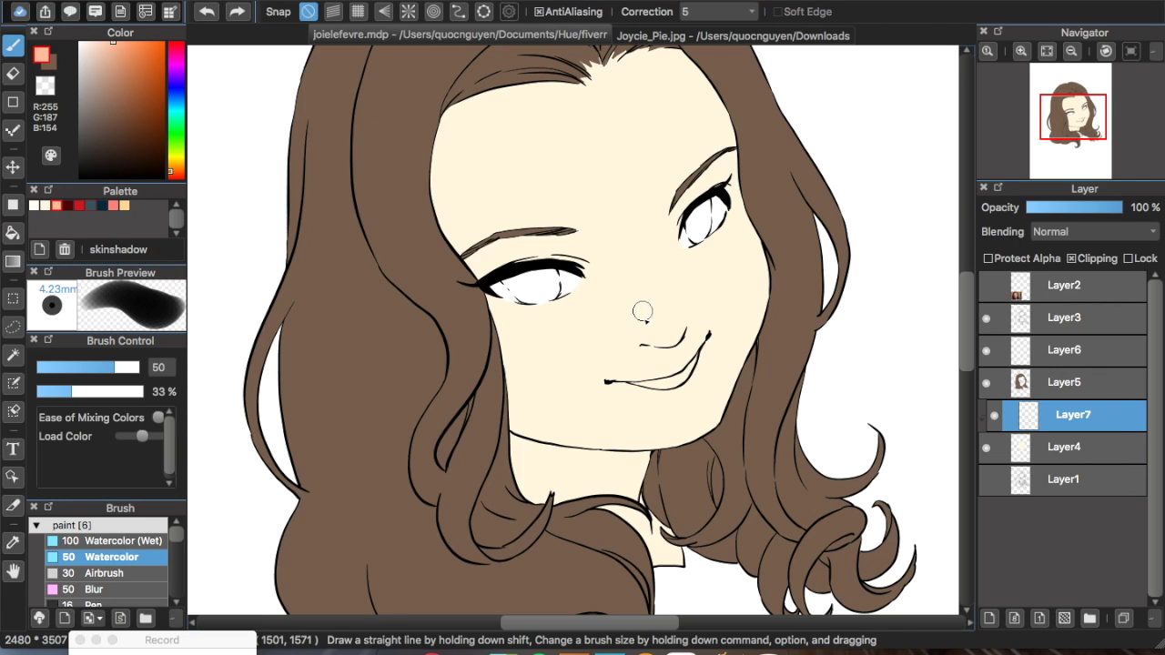
{"action": "mouse_move", "coordinate": [646, 321]}
{"action": "left_mouse_down"}
{"action": "mouse_move", "coordinate": [666, 337]}
{"action": "mouse_move", "coordinate": [675, 327]}
{"action": "mouse_move", "coordinate": [652, 319]}
{"action": "mouse_move", "coordinate": [642, 335]}
{"action": "mouse_move", "coordinate": [680, 322]}
{"action": "left_mouse_up"}
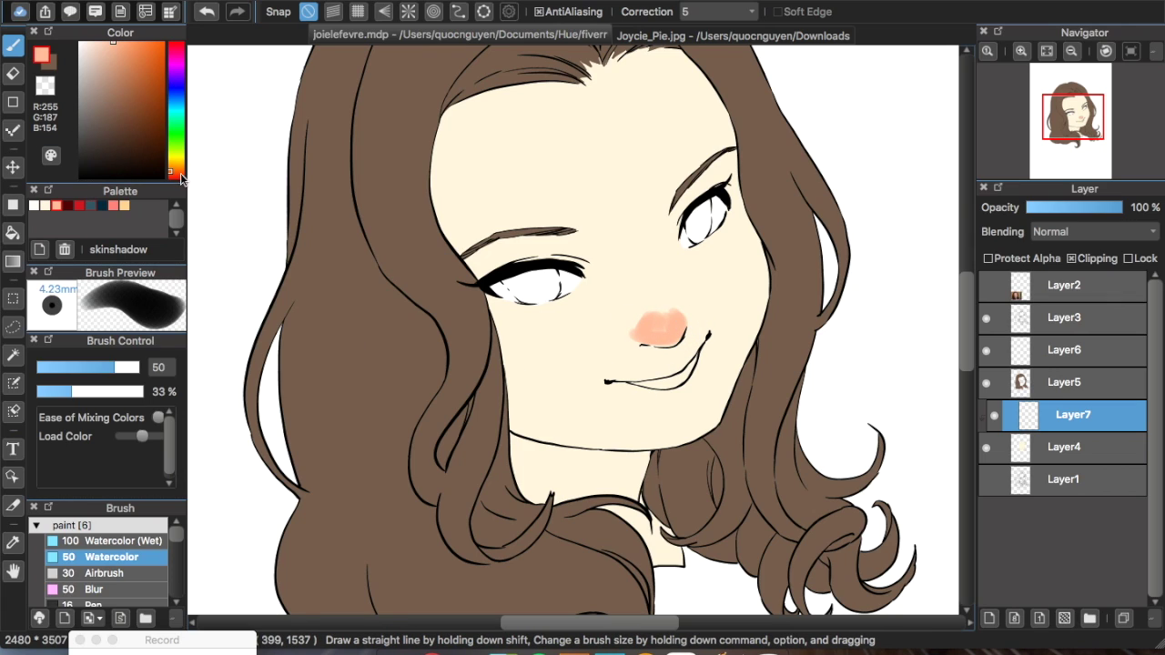
Layer the pibk palette color over the nose and soften it into the sampled skin tone with the Watercolor and Watercolor (Wet) brushes.
{"action": "left_click", "coordinate": [115, 204]}
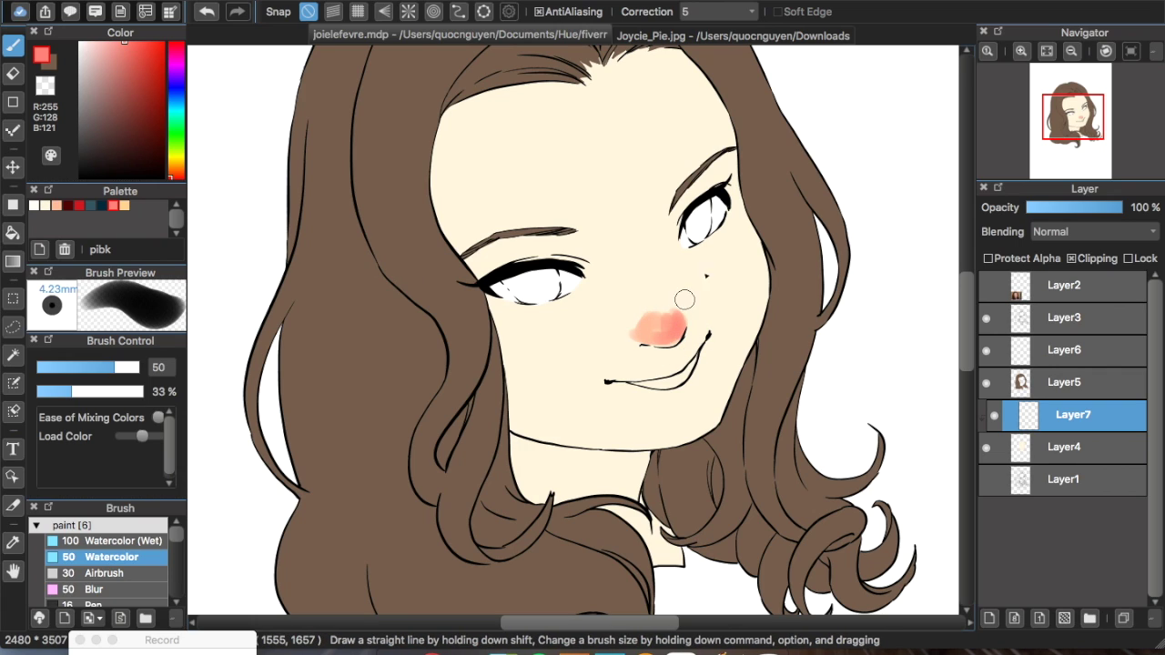
{"action": "left_click", "coordinate": [645, 307], "text": "alt"}
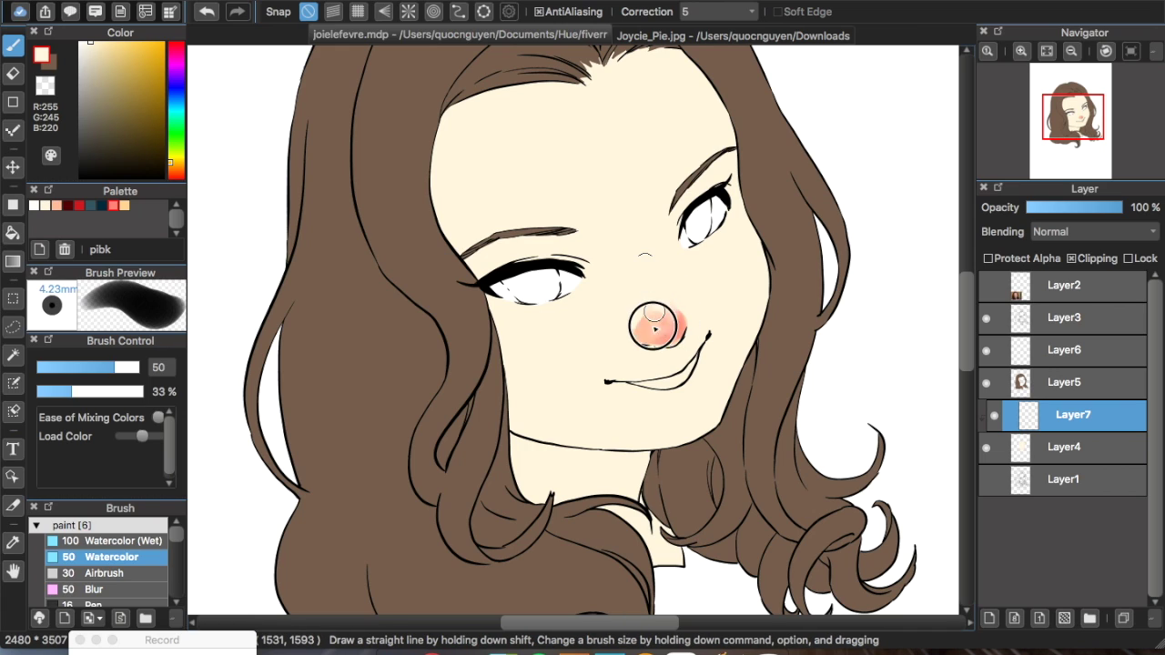
{"action": "left_click", "coordinate": [118, 541]}
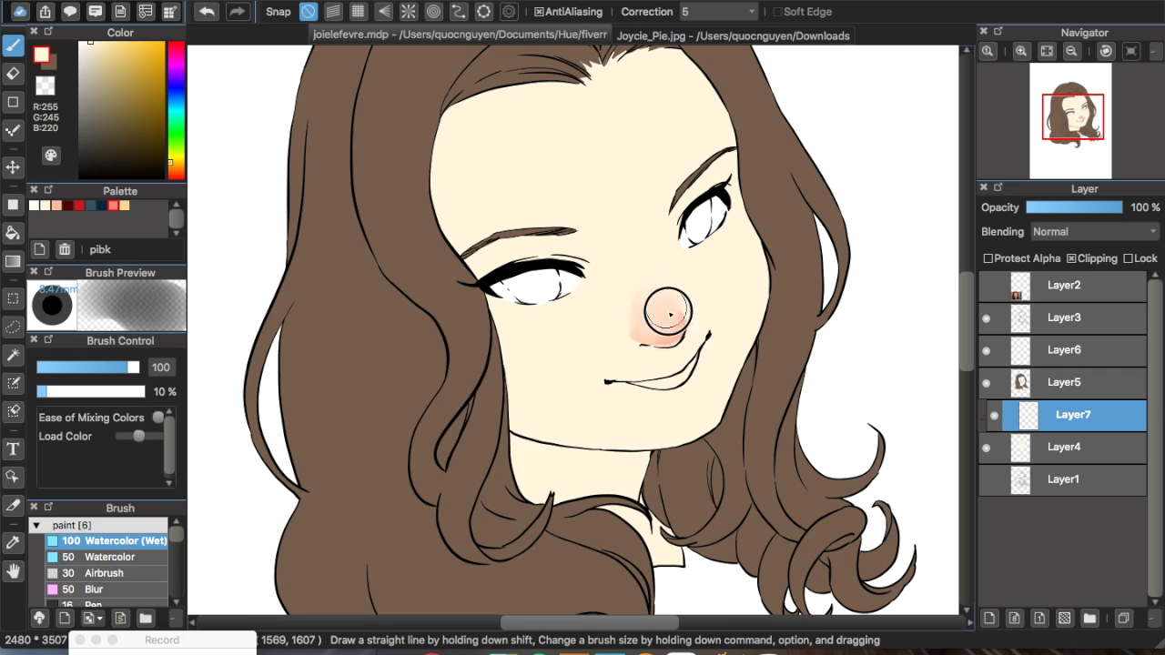
{"action": "left_click", "coordinate": [113, 206]}
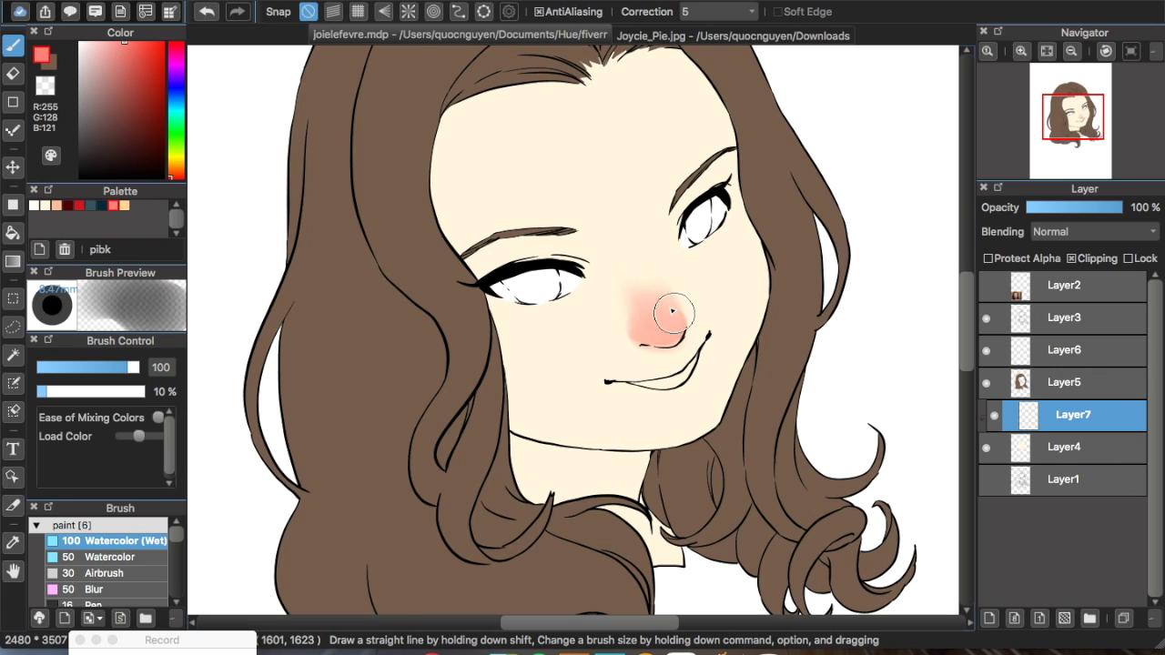
{"action": "right_click", "coordinate": [623, 232]}
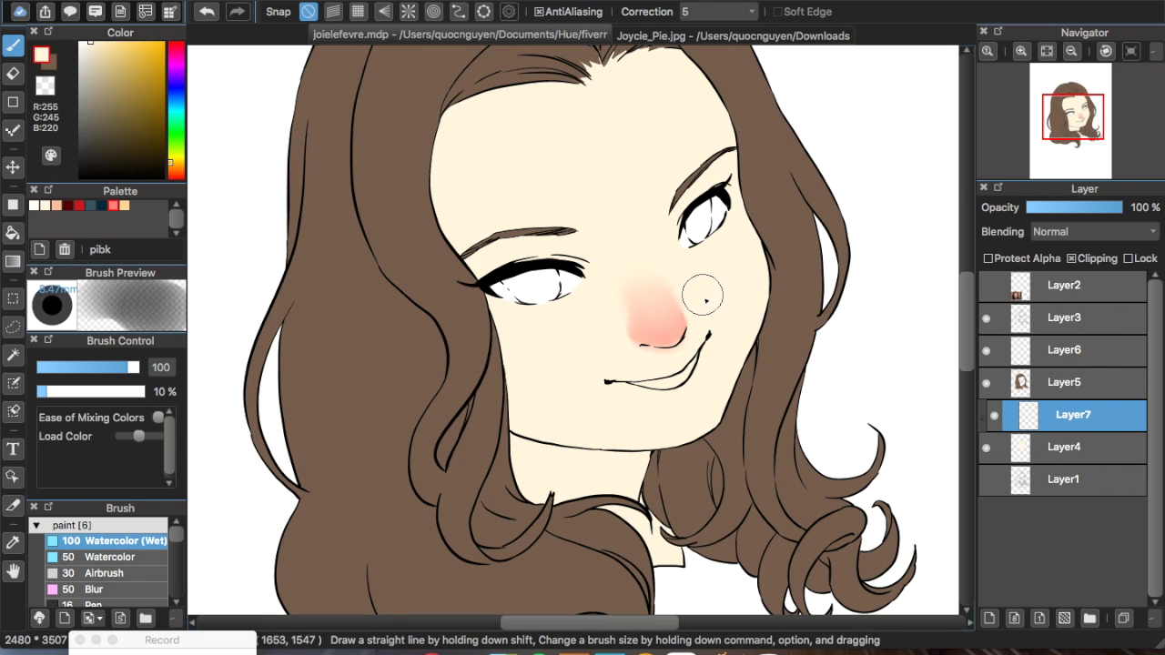
Smooth the edges of the nose shading with the 50 px Blur brush at intensity 100.
{"action": "scroll", "coordinate": [707, 309], "scroll_direction": "up", "scroll_amount": 4}
{"action": "mouse_move", "coordinate": [520, 375]}
{"action": "left_mouse_down"}
{"action": "mouse_move", "coordinate": [549, 401]}
{"action": "mouse_move", "coordinate": [596, 400]}
{"action": "mouse_move", "coordinate": [593, 323]}
{"action": "mouse_move", "coordinate": [611, 365]}
{"action": "left_mouse_up"}
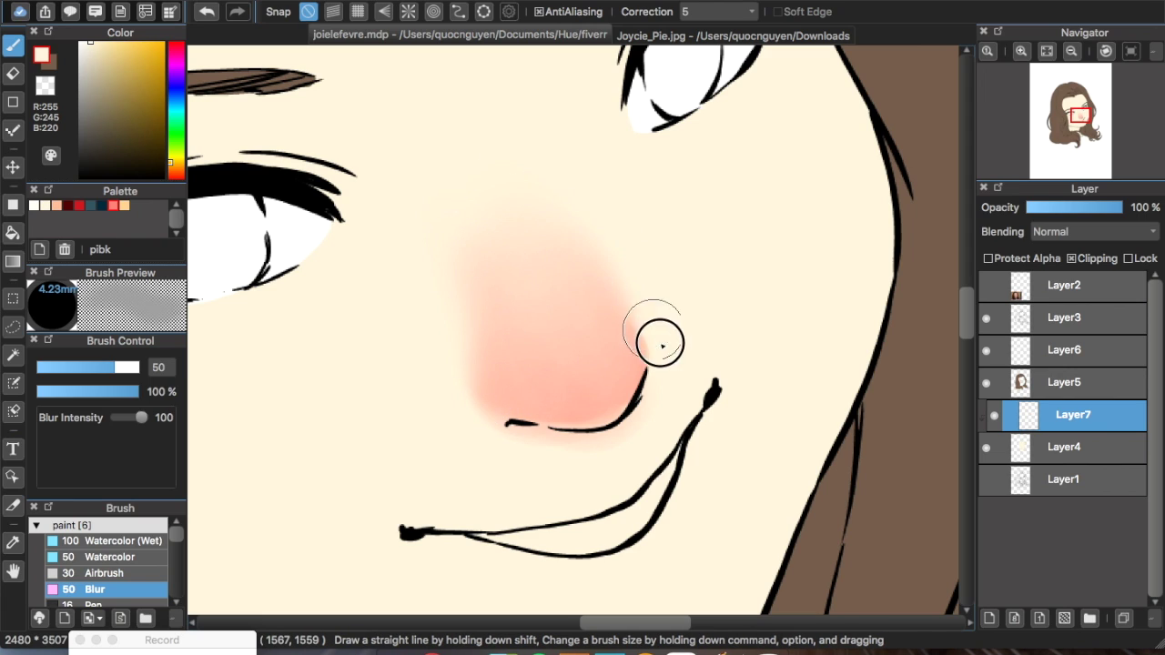
{"action": "mouse_move", "coordinate": [561, 390]}
{"action": "left_mouse_down"}
{"action": "mouse_move", "coordinate": [624, 312]}
{"action": "mouse_move", "coordinate": [592, 382]}
{"action": "left_mouse_up"}
Paint a short highlight on the nose with the Watercolor brush at 24 px, using the skin tone and white.
{"action": "left_click", "coordinate": [124, 555]}
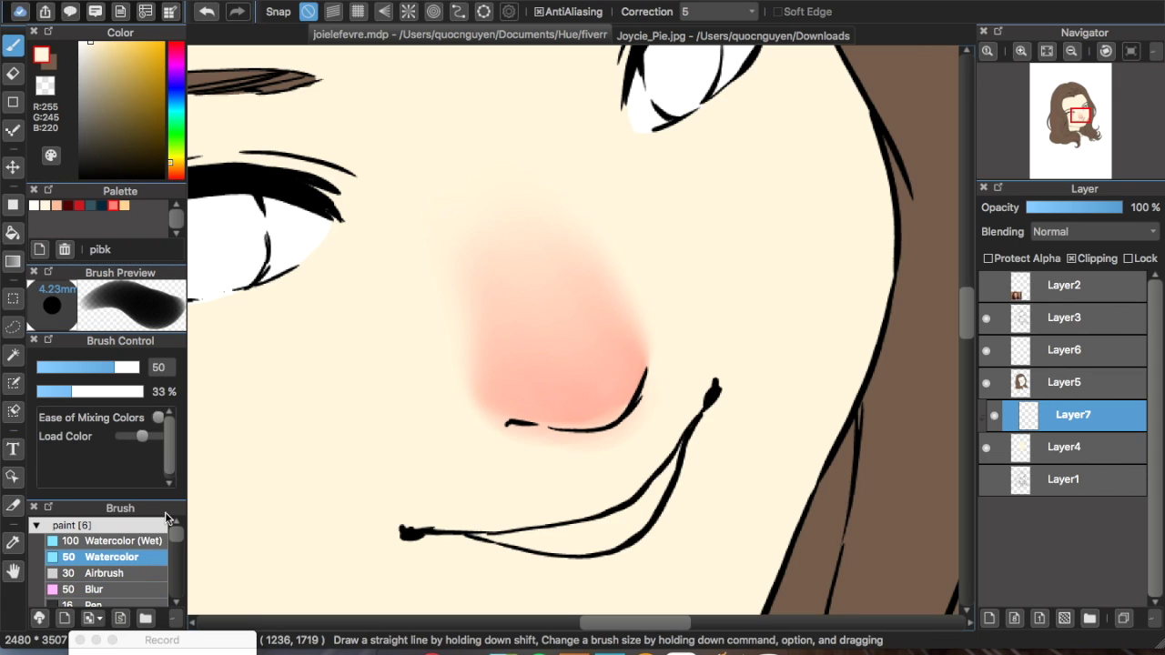
{"action": "mouse_move", "coordinate": [588, 213]}
{"action": "left_mouse_down"}
{"action": "mouse_move", "coordinate": [528, 239]}
{"action": "mouse_move", "coordinate": [530, 249]}
{"action": "left_mouse_up"}
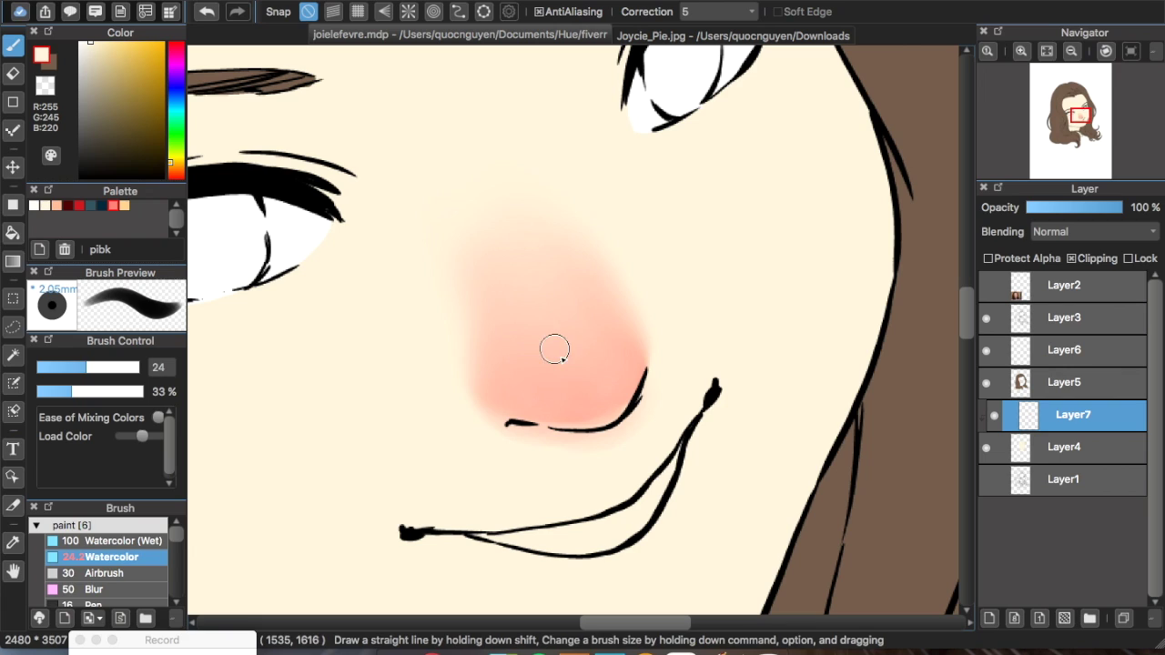
{"action": "left_click_drag", "start_coordinate": [542, 280], "coordinate": [573, 332]}
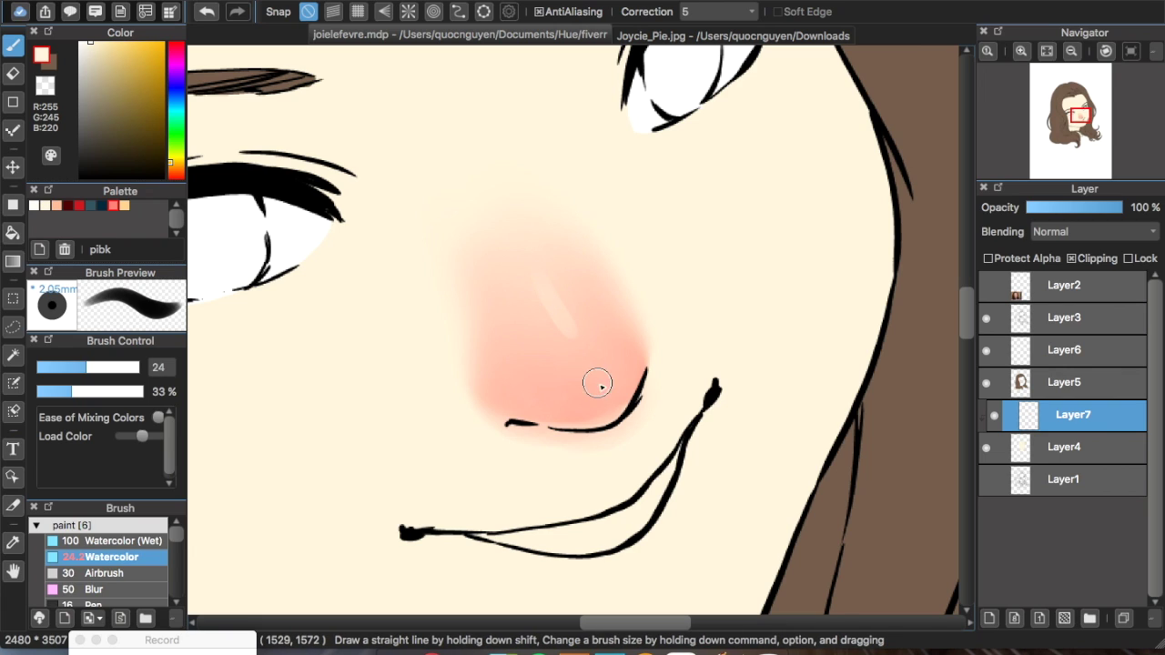
{"action": "scroll", "coordinate": [533, 249], "scroll_direction": "right", "scroll_amount": 3}
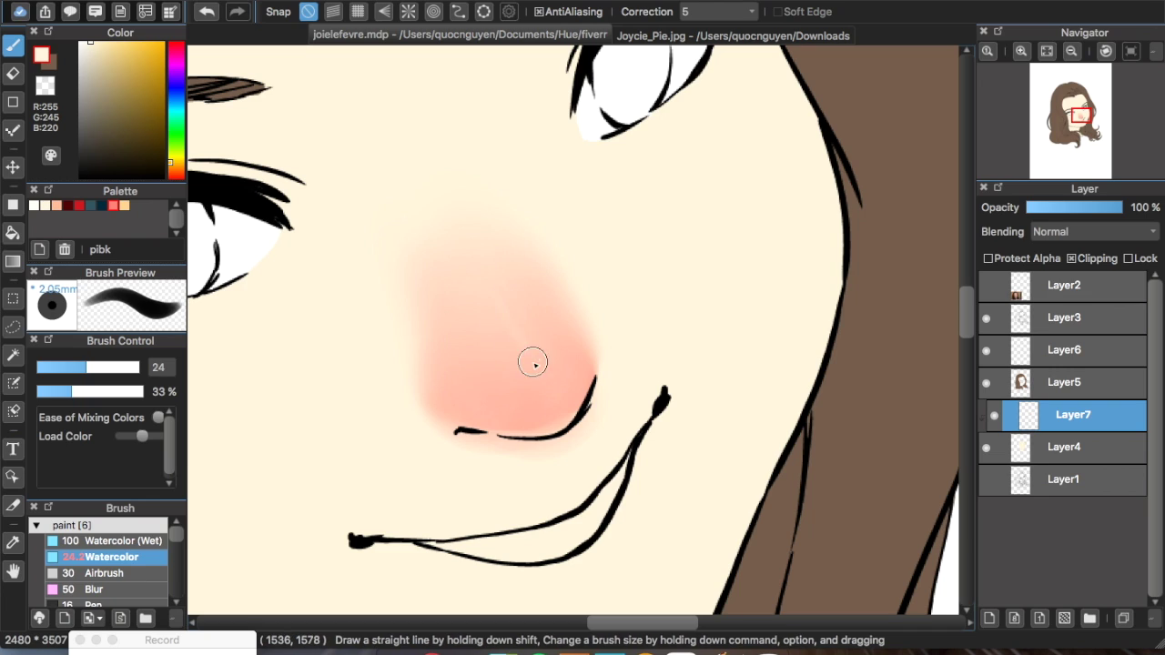
{"action": "key", "text": "d"}
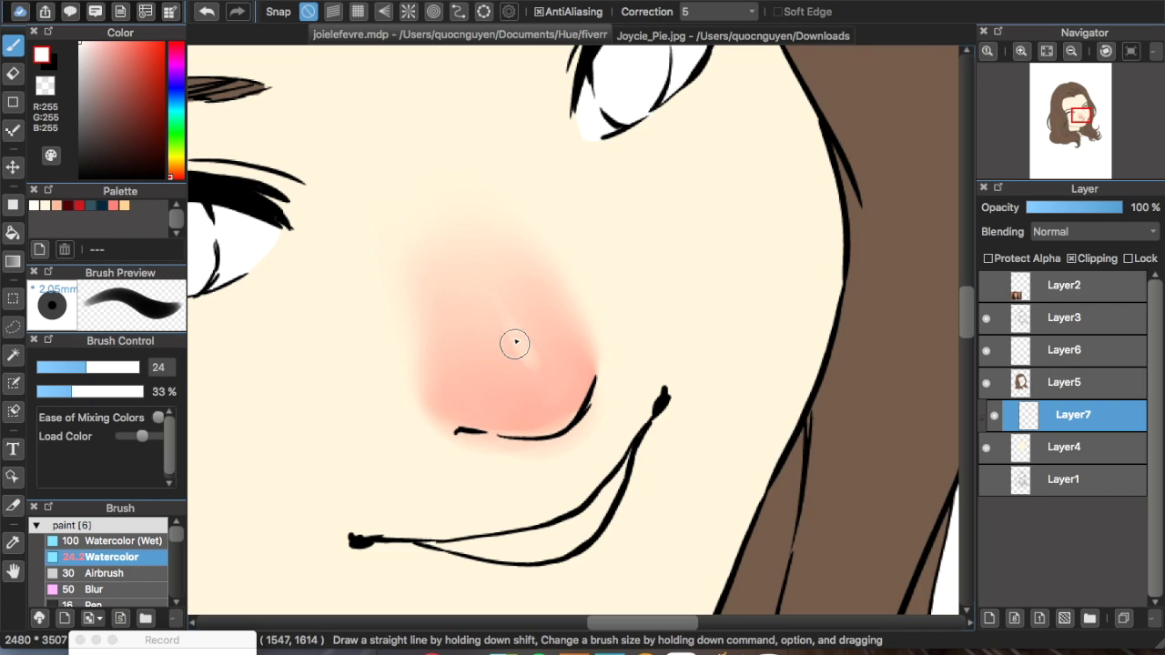
{"action": "left_click_drag", "start_coordinate": [520, 392], "coordinate": [596, 269]}
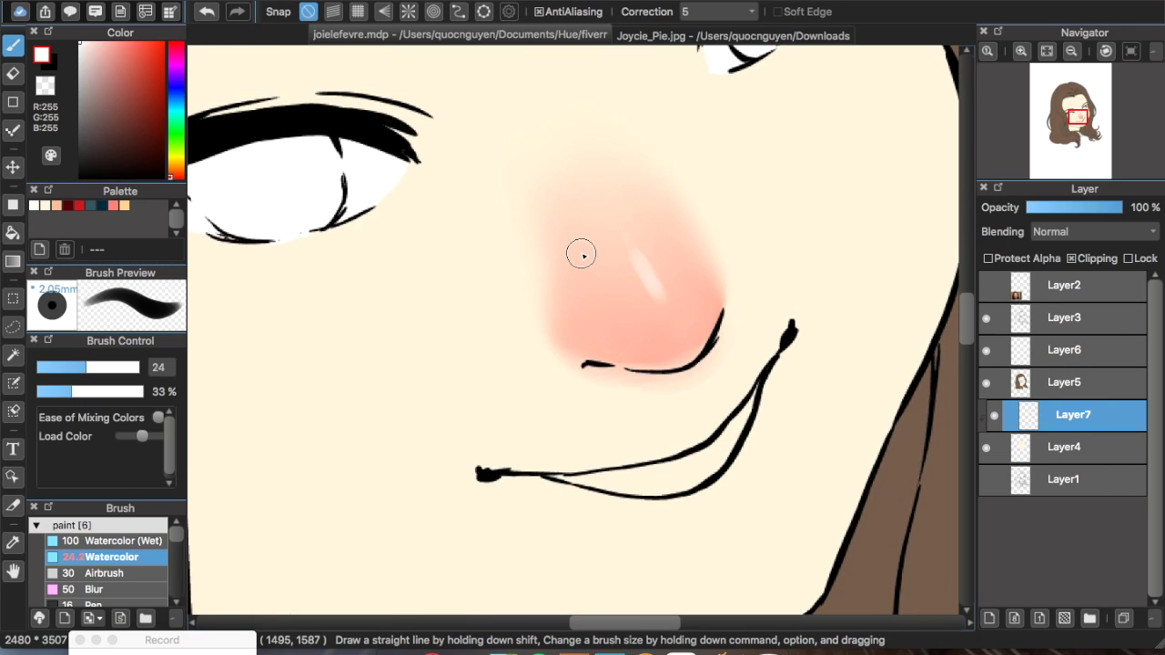
Enlarge the Watercolor brush to 85 px and paint blush on both cheeks in the pibk palette color.
{"action": "scroll", "coordinate": [583, 255], "scroll_direction": "down", "scroll_amount": 4}
{"action": "scroll", "coordinate": [640, 204], "scroll_direction": "up", "scroll_amount": 2}
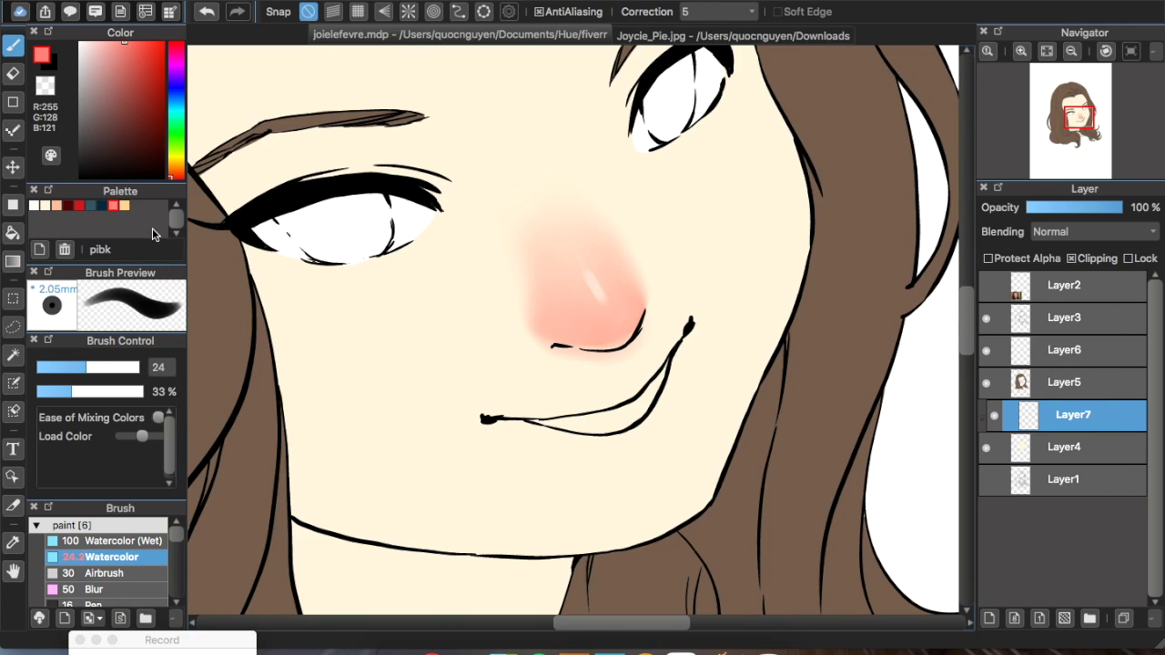
{"action": "key", "text": "d"}
{"action": "key", "text": "v"}
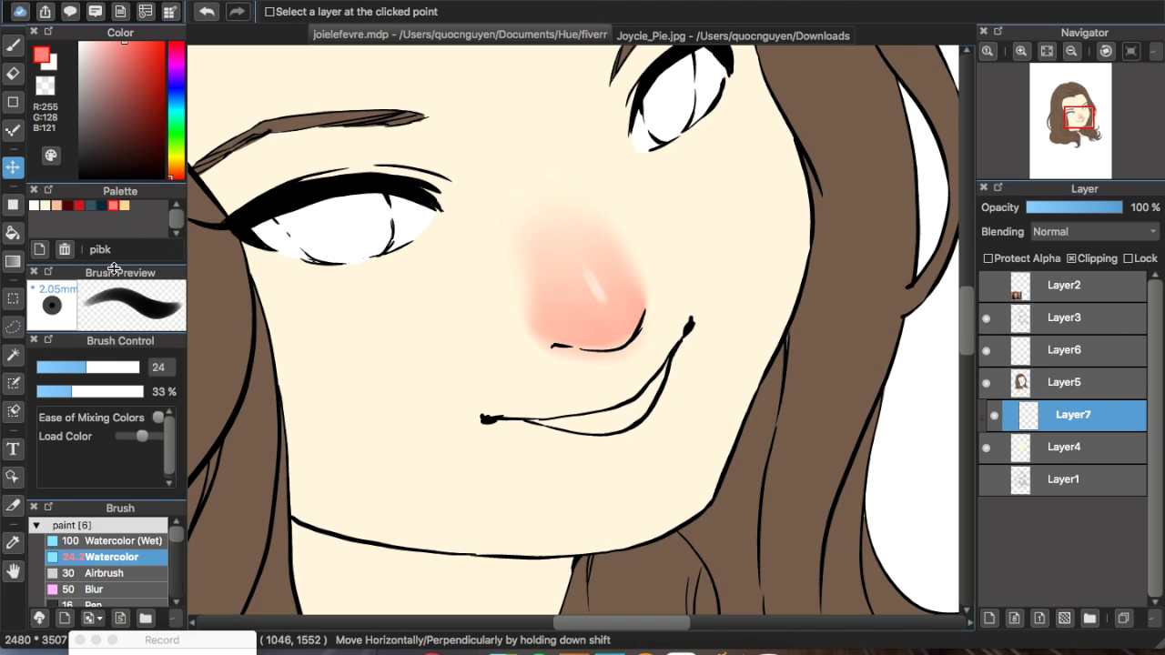
{"action": "key", "text": "b"}
{"action": "left_click_drag", "start_coordinate": [403, 336], "coordinate": [483, 306], "text": "alt+super"}
{"action": "left_click_drag", "start_coordinate": [748, 133], "coordinate": [728, 168]}
{"action": "left_click_drag", "start_coordinate": [770, 89], "coordinate": [742, 185]}
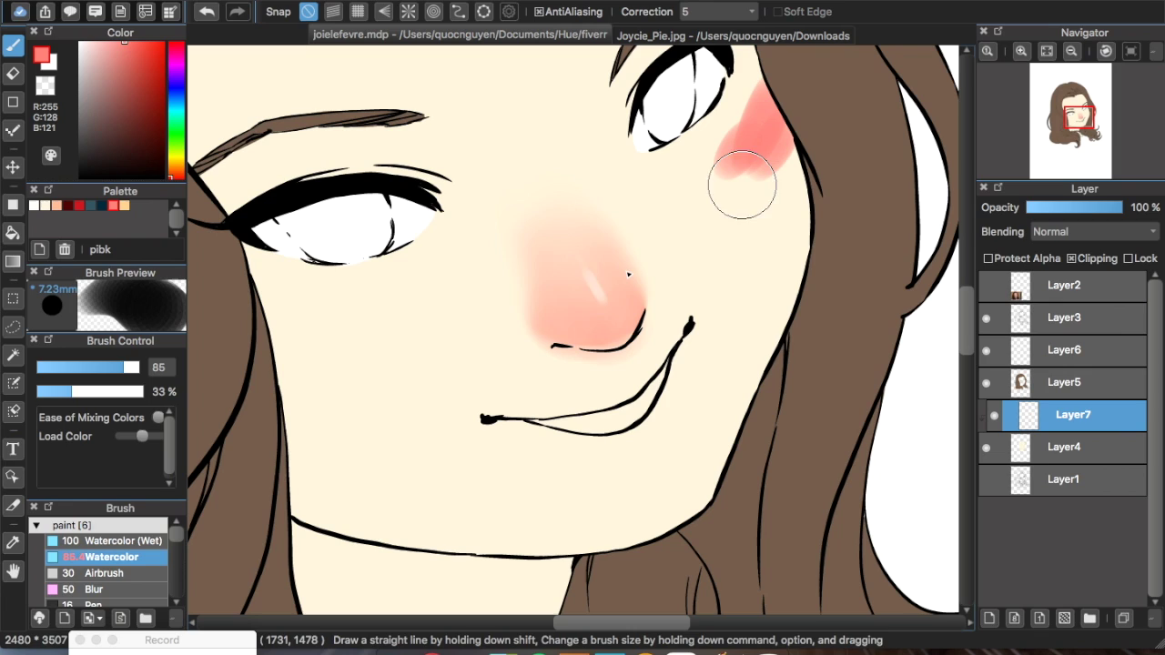
{"action": "mouse_move", "coordinate": [269, 334]}
{"action": "left_mouse_down"}
{"action": "mouse_move", "coordinate": [327, 301]}
{"action": "mouse_move", "coordinate": [369, 314]}
{"action": "mouse_move", "coordinate": [281, 331]}
{"action": "mouse_move", "coordinate": [398, 320]}
{"action": "mouse_move", "coordinate": [332, 364]}
{"action": "left_mouse_up"}
Blend the blush on both cheeks into the skin tone with the 100 px Watercolor (Wet) brush.
{"action": "left_click", "coordinate": [144, 542]}
{"action": "mouse_move", "coordinate": [398, 347]}
{"action": "left_mouse_down"}
{"action": "mouse_move", "coordinate": [377, 327]}
{"action": "mouse_move", "coordinate": [327, 355]}
{"action": "mouse_move", "coordinate": [312, 341]}
{"action": "mouse_move", "coordinate": [368, 389]}
{"action": "mouse_move", "coordinate": [325, 382]}
{"action": "mouse_move", "coordinate": [285, 334]}
{"action": "mouse_move", "coordinate": [417, 336]}
{"action": "mouse_move", "coordinate": [380, 311]}
{"action": "mouse_move", "coordinate": [333, 303]}
{"action": "left_mouse_up"}
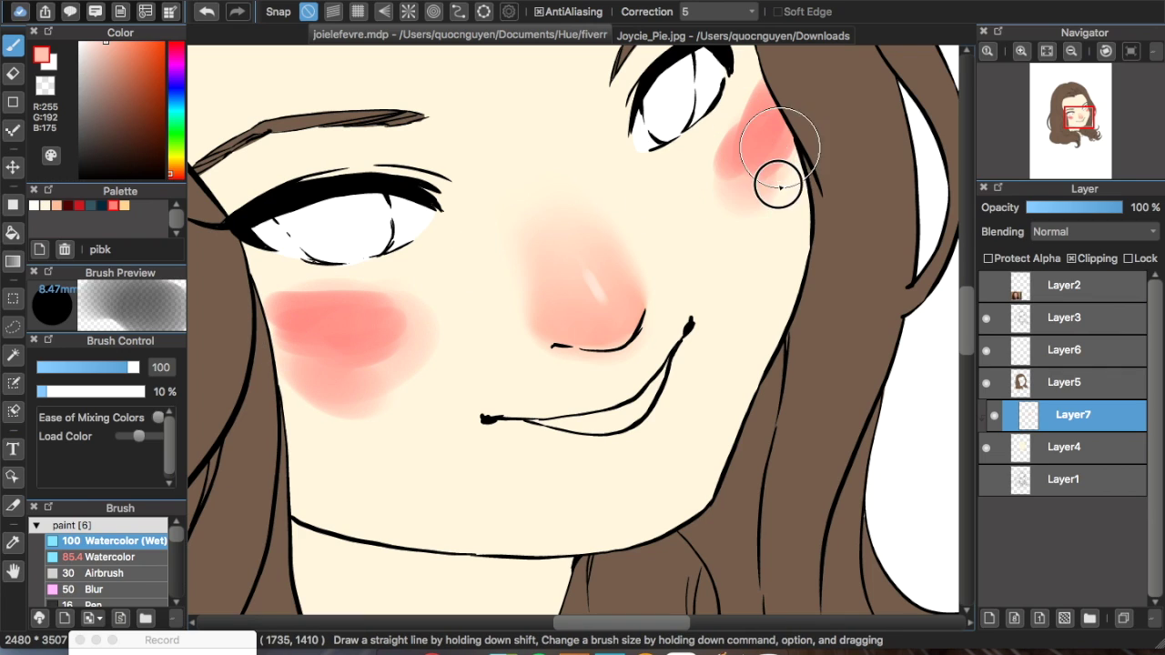
{"action": "mouse_move", "coordinate": [442, 307]}
{"action": "left_mouse_down"}
{"action": "mouse_move", "coordinate": [415, 335]}
{"action": "mouse_move", "coordinate": [303, 374]}
{"action": "mouse_move", "coordinate": [291, 331]}
{"action": "mouse_move", "coordinate": [283, 359]}
{"action": "mouse_move", "coordinate": [366, 395]}
{"action": "mouse_move", "coordinate": [406, 383]}
{"action": "mouse_move", "coordinate": [418, 327]}
{"action": "mouse_move", "coordinate": [327, 350]}
{"action": "mouse_move", "coordinate": [347, 352]}
{"action": "mouse_move", "coordinate": [366, 328]}
{"action": "mouse_move", "coordinate": [291, 327]}
{"action": "mouse_move", "coordinate": [307, 307]}
{"action": "mouse_move", "coordinate": [280, 282]}
{"action": "mouse_move", "coordinate": [284, 269]}
{"action": "mouse_move", "coordinate": [282, 328]}
{"action": "mouse_move", "coordinate": [382, 289]}
{"action": "mouse_move", "coordinate": [295, 306]}
{"action": "mouse_move", "coordinate": [377, 319]}
{"action": "mouse_move", "coordinate": [341, 318]}
{"action": "mouse_move", "coordinate": [369, 296]}
{"action": "mouse_move", "coordinate": [401, 342]}
{"action": "left_mouse_up"}
{"action": "mouse_move", "coordinate": [780, 84]}
{"action": "left_mouse_down"}
{"action": "mouse_move", "coordinate": [721, 186]}
{"action": "mouse_move", "coordinate": [731, 226]}
{"action": "mouse_move", "coordinate": [772, 119]}
{"action": "mouse_move", "coordinate": [743, 120]}
{"action": "mouse_move", "coordinate": [693, 186]}
{"action": "mouse_move", "coordinate": [759, 145]}
{"action": "mouse_move", "coordinate": [737, 116]}
{"action": "mouse_move", "coordinate": [772, 191]}
{"action": "mouse_move", "coordinate": [746, 222]}
{"action": "mouse_move", "coordinate": [714, 202]}
{"action": "mouse_move", "coordinate": [792, 218]}
{"action": "left_mouse_up"}
{"action": "mouse_move", "coordinate": [331, 343]}
{"action": "left_mouse_down"}
{"action": "mouse_move", "coordinate": [386, 341]}
{"action": "mouse_move", "coordinate": [352, 320]}
{"action": "mouse_move", "coordinate": [345, 387]}
{"action": "mouse_move", "coordinate": [439, 348]}
{"action": "mouse_move", "coordinate": [411, 308]}
{"action": "mouse_move", "coordinate": [420, 396]}
{"action": "left_mouse_up"}
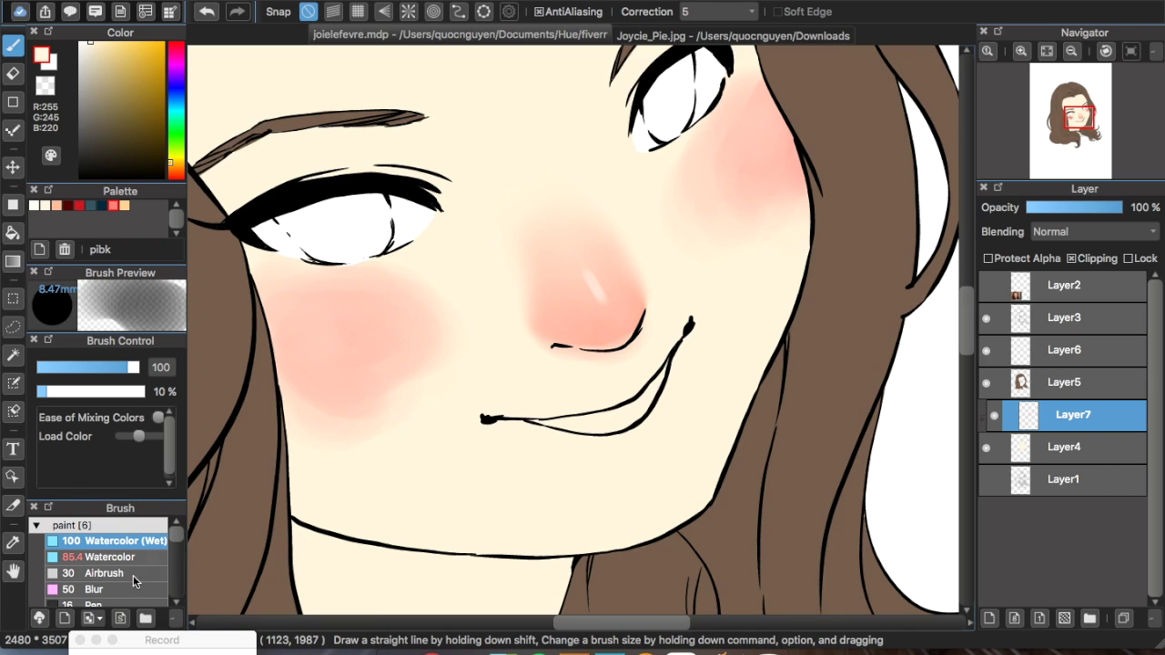
Enlarge the Blur brush to 125 px and smooth the blush on both cheeks.
{"action": "left_click", "coordinate": [137, 589]}
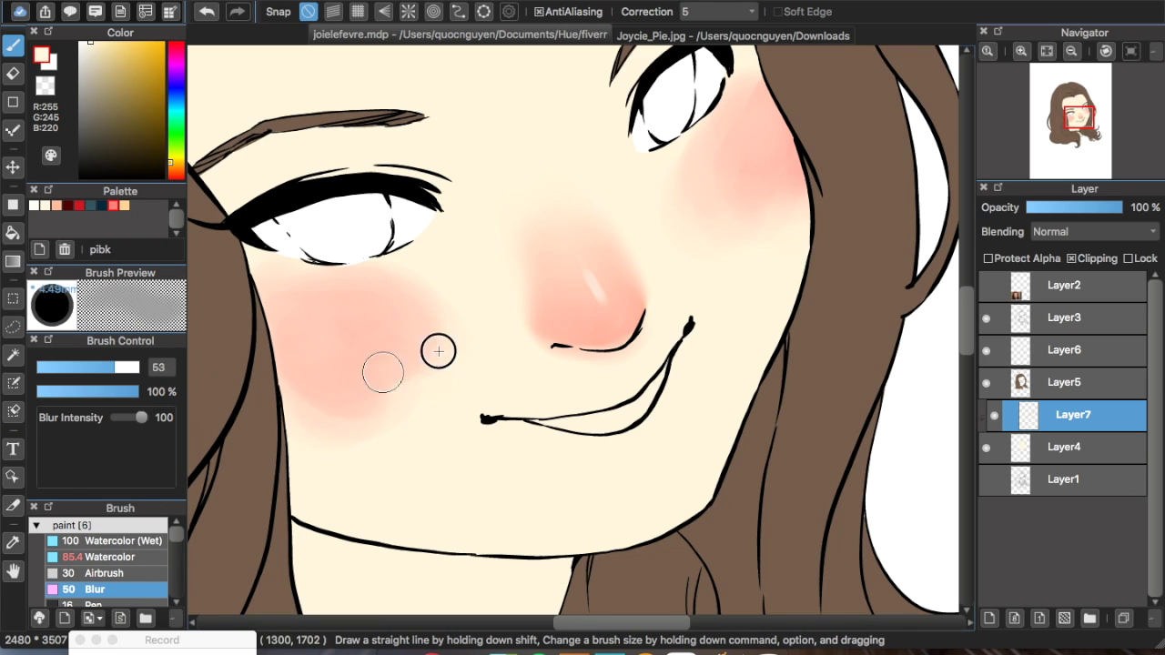
{"action": "mouse_move", "coordinate": [391, 279]}
{"action": "left_mouse_down"}
{"action": "mouse_move", "coordinate": [438, 389]}
{"action": "mouse_move", "coordinate": [390, 418]}
{"action": "mouse_move", "coordinate": [323, 367]}
{"action": "mouse_move", "coordinate": [324, 437]}
{"action": "mouse_move", "coordinate": [312, 452]}
{"action": "mouse_move", "coordinate": [337, 429]}
{"action": "mouse_move", "coordinate": [371, 307]}
{"action": "mouse_move", "coordinate": [405, 282]}
{"action": "mouse_move", "coordinate": [325, 299]}
{"action": "mouse_move", "coordinate": [286, 341]}
{"action": "mouse_move", "coordinate": [275, 338]}
{"action": "mouse_move", "coordinate": [281, 264]}
{"action": "mouse_move", "coordinate": [371, 277]}
{"action": "mouse_move", "coordinate": [278, 311]}
{"action": "left_mouse_up"}
{"action": "mouse_move", "coordinate": [355, 279]}
{"action": "left_mouse_down"}
{"action": "mouse_move", "coordinate": [455, 322]}
{"action": "mouse_move", "coordinate": [465, 342]}
{"action": "left_mouse_up"}
{"action": "mouse_move", "coordinate": [366, 317]}
{"action": "left_mouse_down"}
{"action": "mouse_move", "coordinate": [508, 318]}
{"action": "mouse_move", "coordinate": [453, 332]}
{"action": "mouse_move", "coordinate": [453, 311]}
{"action": "mouse_move", "coordinate": [451, 323]}
{"action": "mouse_move", "coordinate": [389, 317]}
{"action": "mouse_move", "coordinate": [486, 306]}
{"action": "left_mouse_up"}
{"action": "left_click_drag", "start_coordinate": [328, 322], "coordinate": [446, 315]}
{"action": "mouse_move", "coordinate": [374, 271]}
{"action": "left_mouse_down"}
{"action": "mouse_move", "coordinate": [421, 291]}
{"action": "mouse_move", "coordinate": [436, 353]}
{"action": "mouse_move", "coordinate": [391, 429]}
{"action": "mouse_move", "coordinate": [331, 437]}
{"action": "mouse_move", "coordinate": [383, 417]}
{"action": "mouse_move", "coordinate": [433, 325]}
{"action": "mouse_move", "coordinate": [412, 366]}
{"action": "mouse_move", "coordinate": [326, 423]}
{"action": "mouse_move", "coordinate": [427, 344]}
{"action": "mouse_move", "coordinate": [346, 420]}
{"action": "mouse_move", "coordinate": [396, 383]}
{"action": "left_mouse_up"}
{"action": "mouse_move", "coordinate": [714, 223]}
{"action": "left_mouse_down"}
{"action": "mouse_move", "coordinate": [710, 134]}
{"action": "mouse_move", "coordinate": [717, 163]}
{"action": "mouse_move", "coordinate": [744, 114]}
{"action": "mouse_move", "coordinate": [708, 214]}
{"action": "mouse_move", "coordinate": [756, 100]}
{"action": "mouse_move", "coordinate": [700, 181]}
{"action": "mouse_move", "coordinate": [726, 172]}
{"action": "mouse_move", "coordinate": [733, 147]}
{"action": "mouse_move", "coordinate": [767, 241]}
{"action": "mouse_move", "coordinate": [809, 192]}
{"action": "mouse_move", "coordinate": [782, 245]}
{"action": "mouse_move", "coordinate": [786, 158]}
{"action": "mouse_move", "coordinate": [788, 283]}
{"action": "mouse_move", "coordinate": [775, 164]}
{"action": "mouse_move", "coordinate": [775, 305]}
{"action": "left_mouse_up"}
{"action": "left_click_drag", "start_coordinate": [759, 166], "coordinate": [752, 244]}
{"action": "mouse_move", "coordinate": [762, 82]}
{"action": "left_mouse_down"}
{"action": "mouse_move", "coordinate": [745, 108]}
{"action": "mouse_move", "coordinate": [740, 137]}
{"action": "left_mouse_up"}
{"action": "left_click_drag", "start_coordinate": [752, 62], "coordinate": [754, 116]}
{"action": "scroll", "coordinate": [696, 252], "scroll_direction": "down", "scroll_amount": 2}
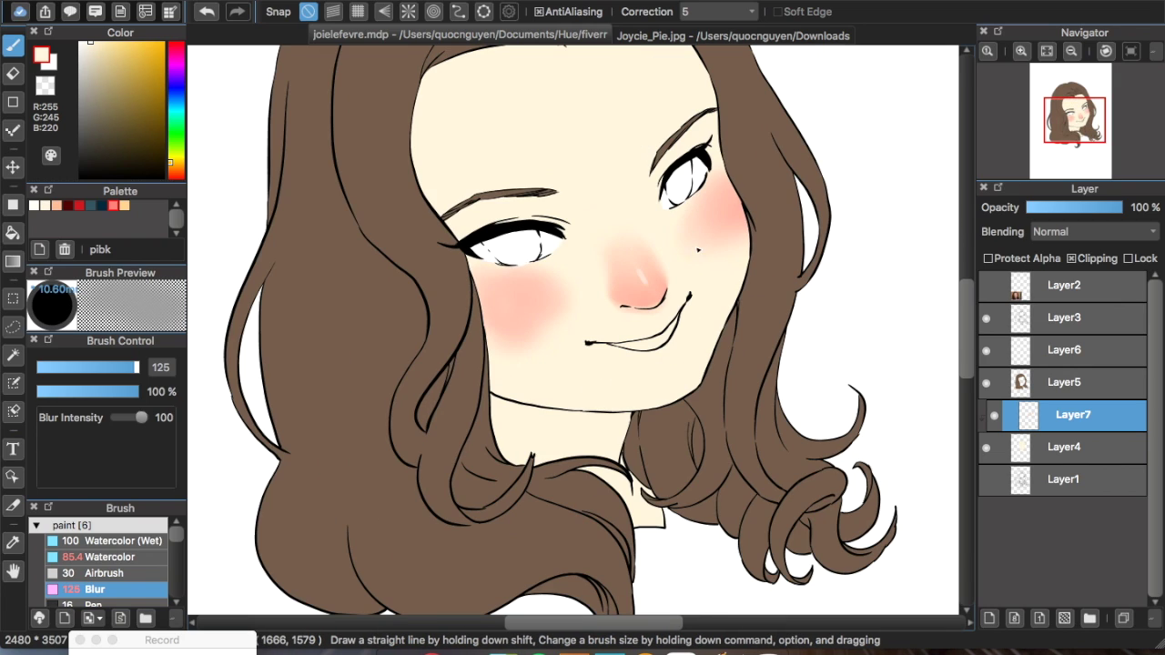
Lighten and spread the blush on both cheeks with the Watercolor (Wet) brush in the skin tone.
{"action": "scroll", "coordinate": [665, 259], "scroll_direction": "up", "scroll_amount": 2}
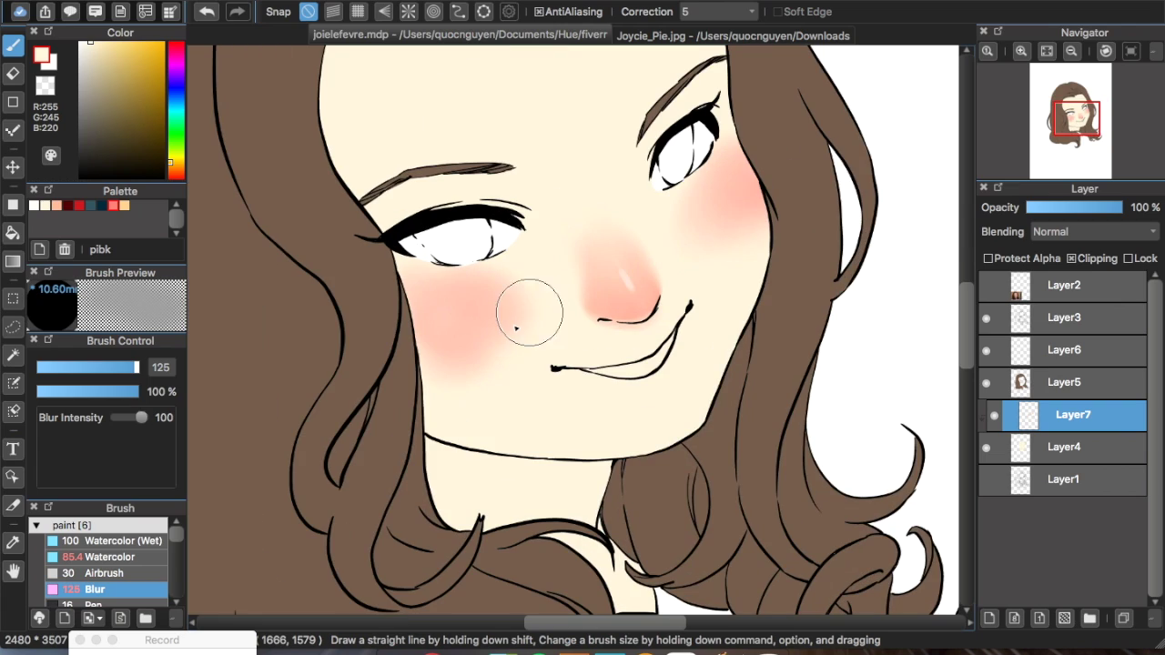
{"action": "left_click", "coordinate": [114, 541]}
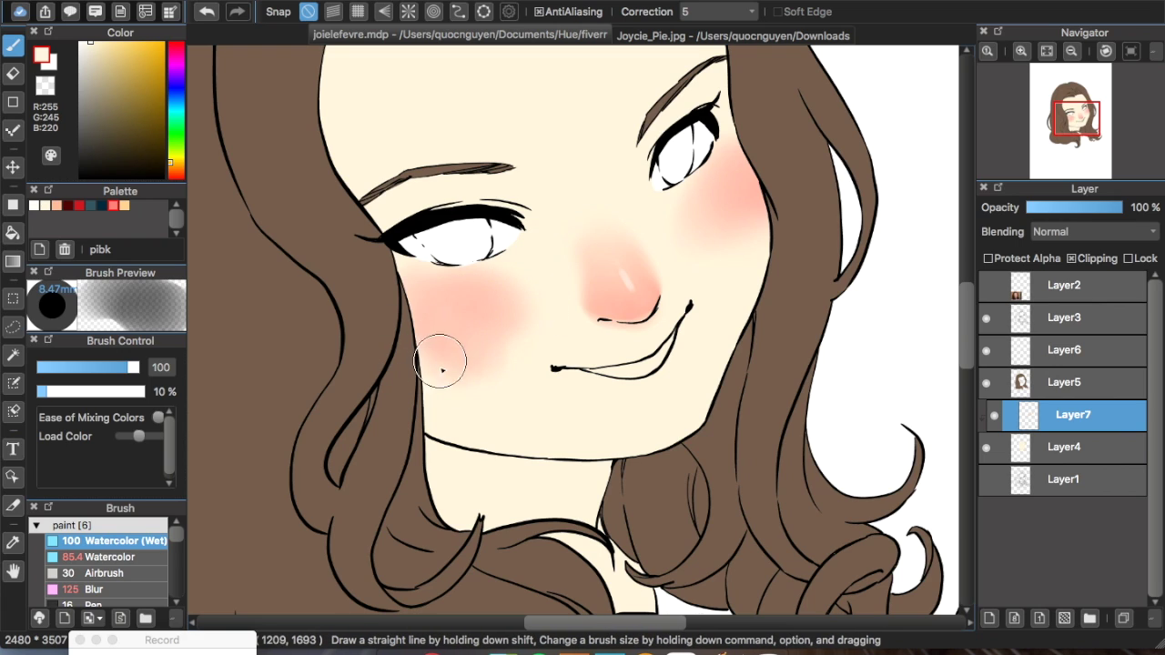
{"action": "mouse_move", "coordinate": [507, 358]}
{"action": "left_mouse_down"}
{"action": "mouse_move", "coordinate": [506, 307]}
{"action": "mouse_move", "coordinate": [540, 256]}
{"action": "mouse_move", "coordinate": [493, 296]}
{"action": "mouse_move", "coordinate": [471, 296]}
{"action": "mouse_move", "coordinate": [497, 279]}
{"action": "mouse_move", "coordinate": [464, 284]}
{"action": "mouse_move", "coordinate": [523, 267]}
{"action": "mouse_move", "coordinate": [464, 309]}
{"action": "mouse_move", "coordinate": [551, 273]}
{"action": "mouse_move", "coordinate": [531, 275]}
{"action": "mouse_move", "coordinate": [495, 318]}
{"action": "mouse_move", "coordinate": [540, 298]}
{"action": "mouse_move", "coordinate": [530, 323]}
{"action": "mouse_move", "coordinate": [478, 314]}
{"action": "left_mouse_up"}
{"action": "mouse_move", "coordinate": [460, 394]}
{"action": "left_mouse_down"}
{"action": "mouse_move", "coordinate": [437, 370]}
{"action": "mouse_move", "coordinate": [421, 337]}
{"action": "left_mouse_up"}
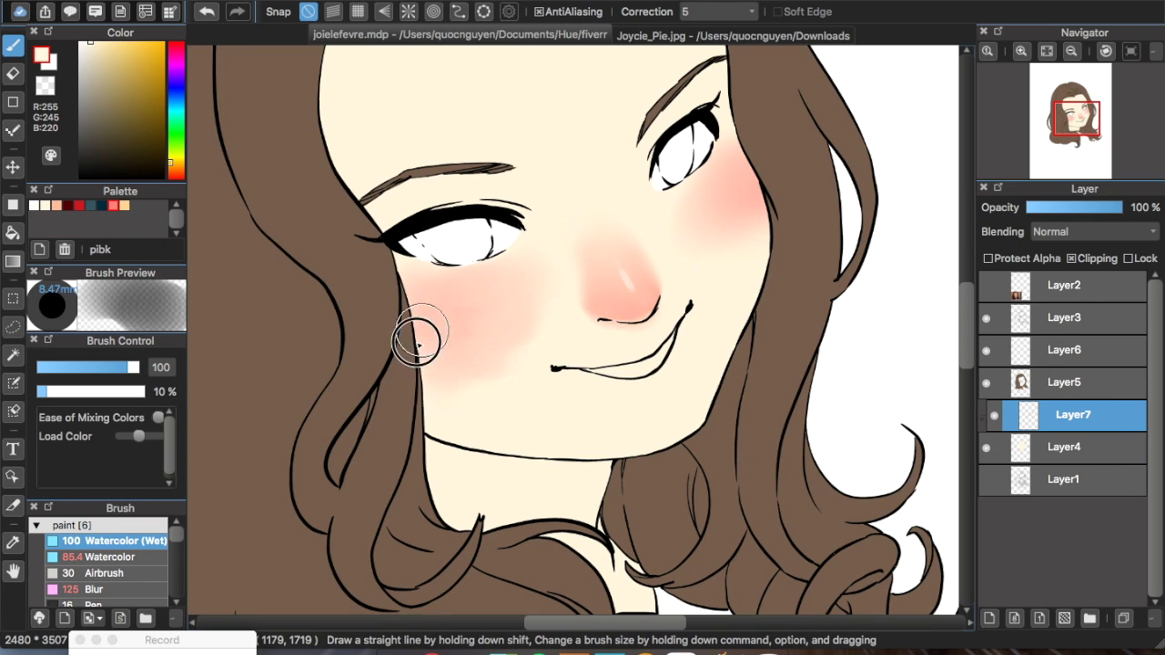
{"action": "mouse_move", "coordinate": [527, 414]}
{"action": "left_mouse_down"}
{"action": "mouse_move", "coordinate": [479, 347]}
{"action": "mouse_move", "coordinate": [540, 349]}
{"action": "mouse_move", "coordinate": [495, 338]}
{"action": "mouse_move", "coordinate": [537, 321]}
{"action": "mouse_move", "coordinate": [528, 302]}
{"action": "mouse_move", "coordinate": [486, 294]}
{"action": "mouse_move", "coordinate": [481, 320]}
{"action": "mouse_move", "coordinate": [454, 343]}
{"action": "mouse_move", "coordinate": [420, 347]}
{"action": "mouse_move", "coordinate": [394, 270]}
{"action": "left_mouse_up"}
{"action": "mouse_move", "coordinate": [736, 207]}
{"action": "left_mouse_down"}
{"action": "mouse_move", "coordinate": [697, 240]}
{"action": "mouse_move", "coordinate": [674, 219]}
{"action": "left_mouse_up"}
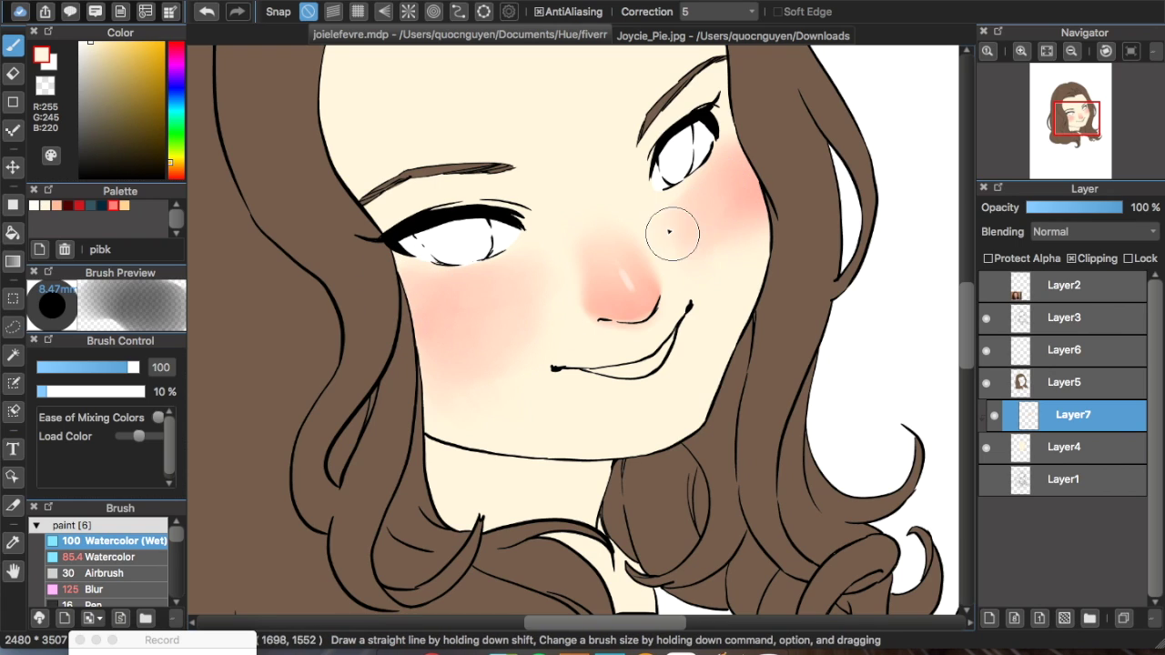
{"action": "mouse_move", "coordinate": [726, 275]}
{"action": "left_mouse_down"}
{"action": "mouse_move", "coordinate": [739, 191]}
{"action": "mouse_move", "coordinate": [753, 266]}
{"action": "mouse_move", "coordinate": [730, 202]}
{"action": "mouse_move", "coordinate": [720, 265]}
{"action": "left_mouse_up"}
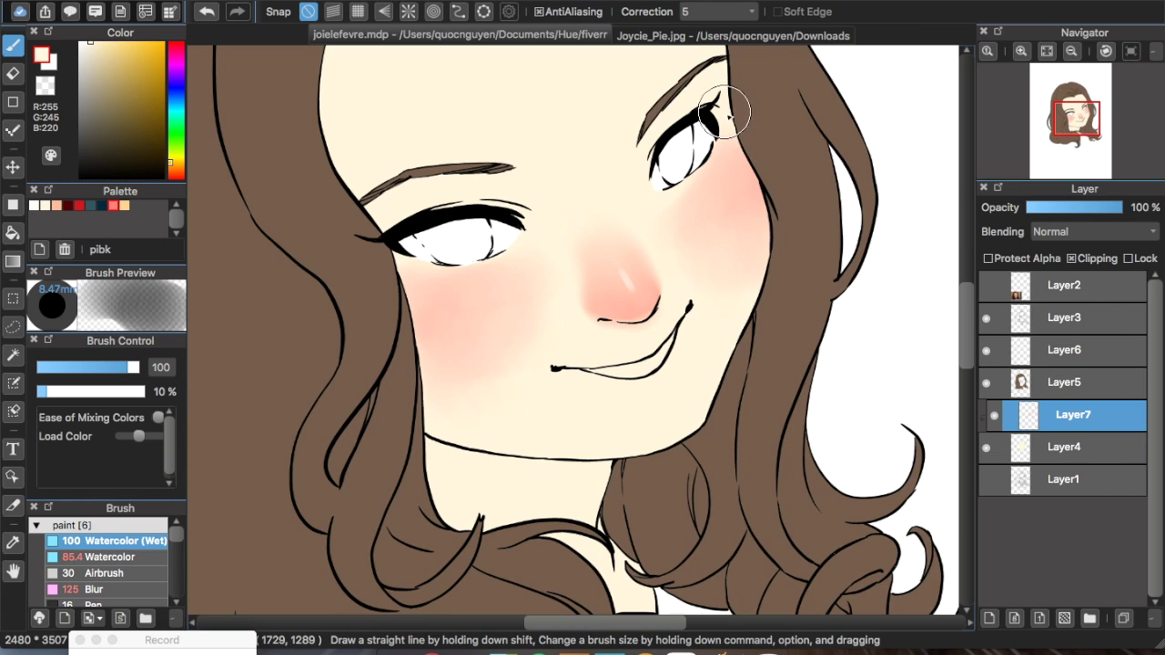
{"action": "mouse_move", "coordinate": [732, 211]}
{"action": "left_mouse_down"}
{"action": "mouse_move", "coordinate": [691, 238]}
{"action": "mouse_move", "coordinate": [675, 215]}
{"action": "left_mouse_up"}
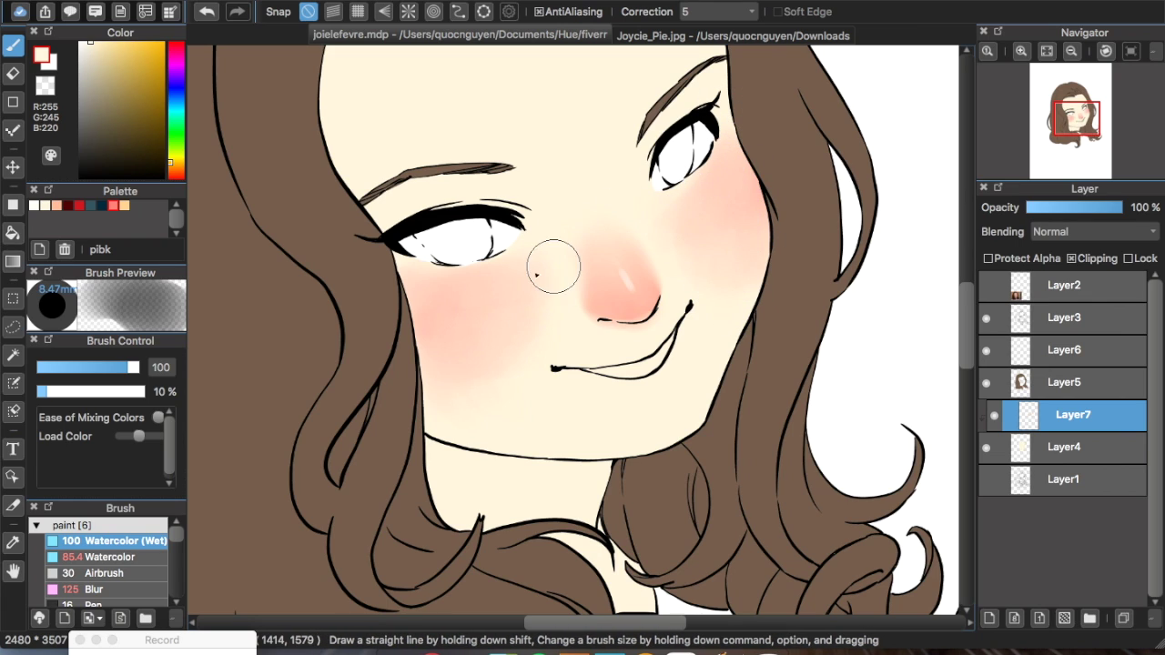
{"action": "mouse_move", "coordinate": [460, 372]}
{"action": "left_mouse_down"}
{"action": "mouse_move", "coordinate": [427, 267]}
{"action": "mouse_move", "coordinate": [439, 381]}
{"action": "mouse_move", "coordinate": [505, 268]}
{"action": "mouse_move", "coordinate": [541, 362]}
{"action": "mouse_move", "coordinate": [491, 318]}
{"action": "mouse_move", "coordinate": [469, 372]}
{"action": "mouse_move", "coordinate": [540, 343]}
{"action": "mouse_move", "coordinate": [550, 365]}
{"action": "mouse_move", "coordinate": [540, 289]}
{"action": "mouse_move", "coordinate": [455, 325]}
{"action": "left_mouse_up"}
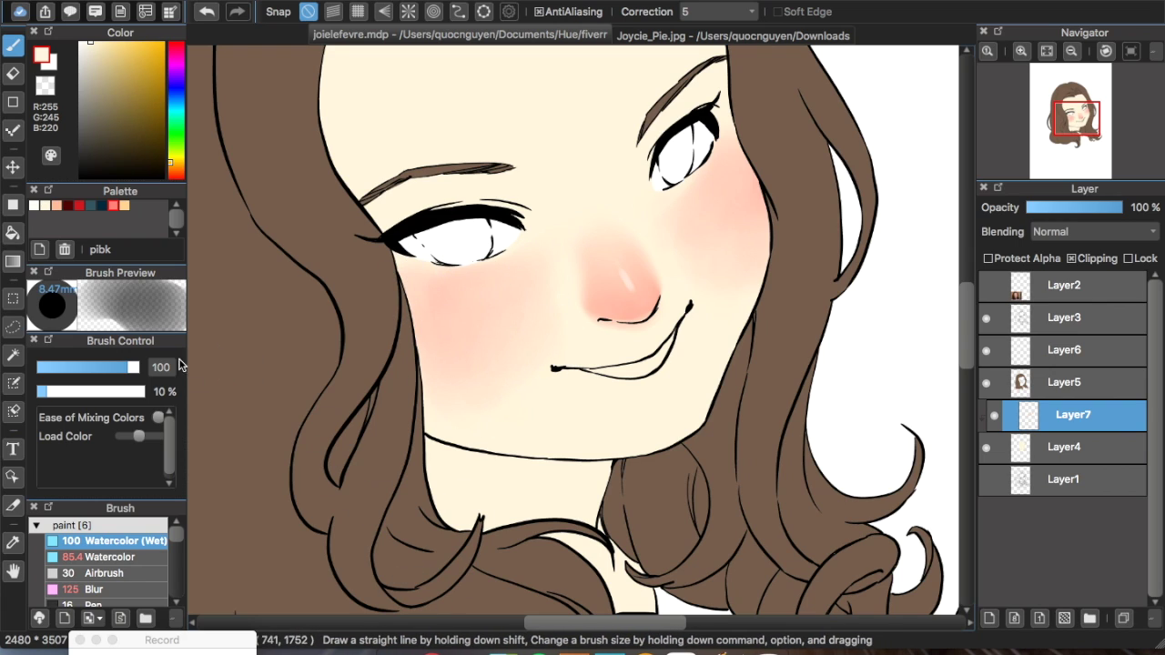
Go over the softened cheek blush once more with the Blur brush, and switch back to the Watercolor brush.
{"action": "left_click", "coordinate": [114, 590]}
{"action": "mouse_move", "coordinate": [450, 315]}
{"action": "left_mouse_down"}
{"action": "mouse_move", "coordinate": [403, 282]}
{"action": "mouse_move", "coordinate": [448, 361]}
{"action": "mouse_move", "coordinate": [503, 393]}
{"action": "mouse_move", "coordinate": [472, 382]}
{"action": "mouse_move", "coordinate": [535, 329]}
{"action": "mouse_move", "coordinate": [536, 259]}
{"action": "mouse_move", "coordinate": [506, 363]}
{"action": "left_mouse_up"}
{"action": "left_click_drag", "start_coordinate": [472, 282], "coordinate": [502, 361]}
{"action": "mouse_move", "coordinate": [701, 197]}
{"action": "left_mouse_down"}
{"action": "mouse_move", "coordinate": [687, 232]}
{"action": "mouse_move", "coordinate": [695, 186]}
{"action": "mouse_move", "coordinate": [680, 232]}
{"action": "mouse_move", "coordinate": [750, 277]}
{"action": "mouse_move", "coordinate": [707, 268]}
{"action": "mouse_move", "coordinate": [760, 273]}
{"action": "mouse_move", "coordinate": [768, 261]}
{"action": "mouse_move", "coordinate": [741, 233]}
{"action": "left_mouse_up"}
{"action": "mouse_move", "coordinate": [598, 112]}
{"action": "left_mouse_down"}
{"action": "mouse_move", "coordinate": [556, 203]}
{"action": "mouse_move", "coordinate": [497, 172]}
{"action": "left_mouse_up"}
{"action": "left_click", "coordinate": [129, 554]}
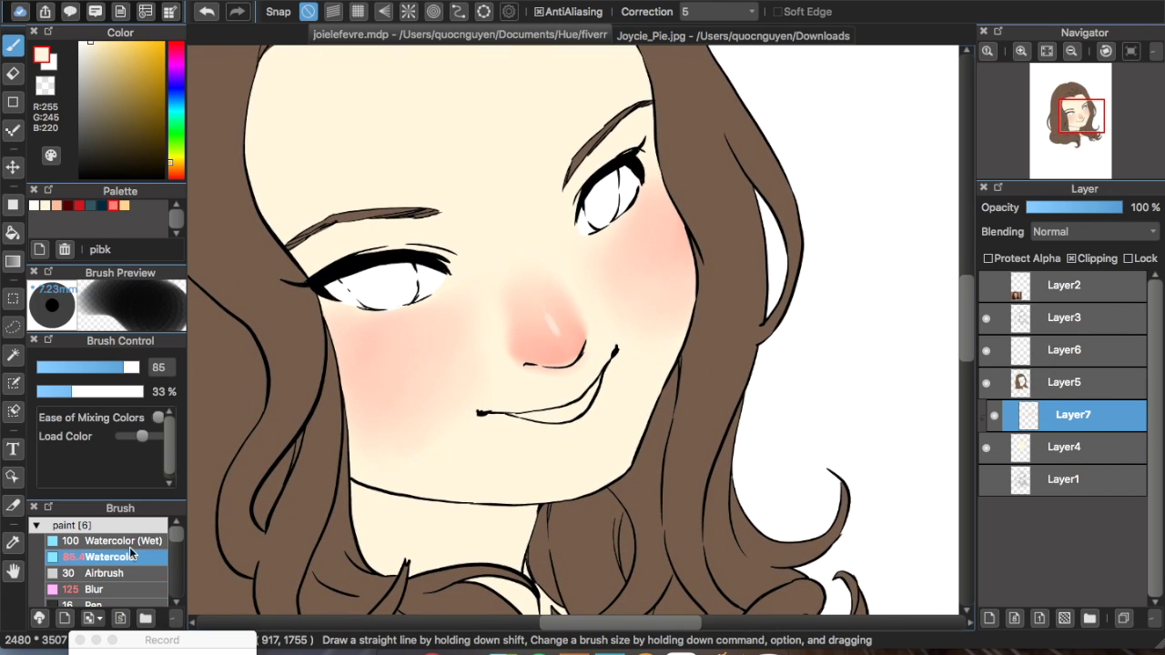
Paint a shadow band across the neck below the jaw with the Watercolor brush in the skinshadow palette colour.
{"action": "left_click", "coordinate": [56, 206]}
{"action": "scroll", "coordinate": [479, 228], "scroll_direction": "down", "scroll_amount": 5}
{"action": "mouse_move", "coordinate": [341, 364]}
{"action": "left_mouse_down"}
{"action": "mouse_move", "coordinate": [364, 385]}
{"action": "mouse_move", "coordinate": [421, 394]}
{"action": "mouse_move", "coordinate": [382, 368]}
{"action": "mouse_move", "coordinate": [519, 396]}
{"action": "left_mouse_up"}
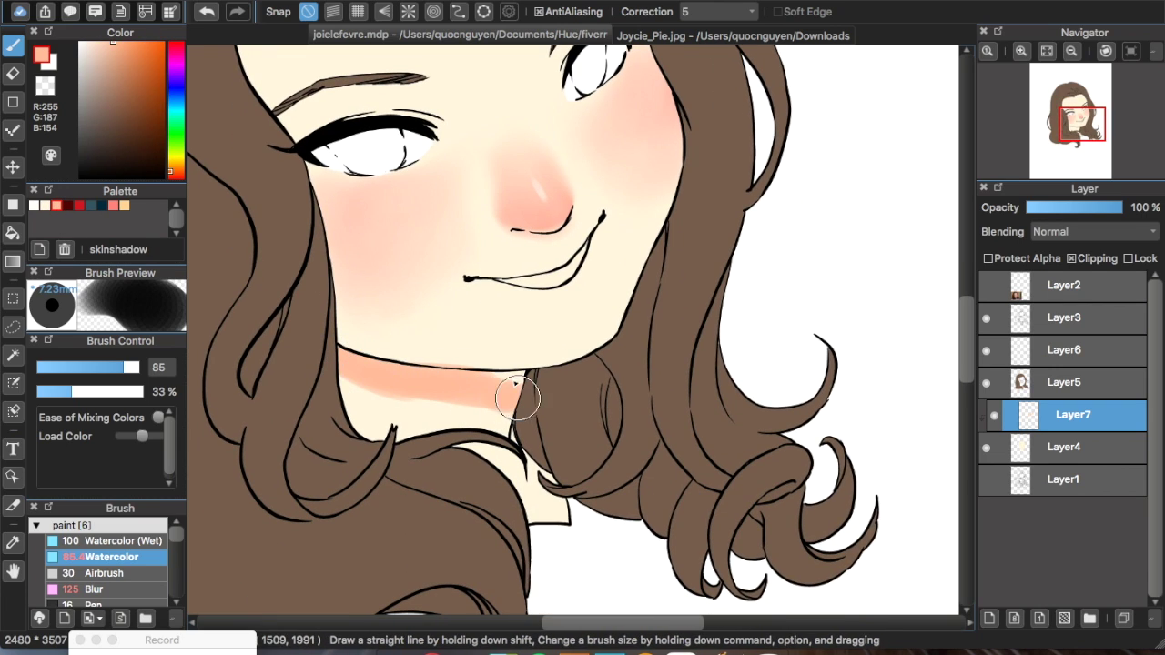
Mix a muted purple and layer it over the right part of the neck shadow with the Watercolor brush.
{"action": "left_click", "coordinate": [175, 63]}
{"action": "left_click_drag", "start_coordinate": [119, 83], "coordinate": [103, 116]}
{"action": "mouse_move", "coordinate": [390, 385]}
{"action": "left_mouse_down"}
{"action": "mouse_move", "coordinate": [509, 387]}
{"action": "mouse_move", "coordinate": [373, 392]}
{"action": "mouse_move", "coordinate": [441, 392]}
{"action": "mouse_move", "coordinate": [414, 388]}
{"action": "mouse_move", "coordinate": [506, 430]}
{"action": "mouse_move", "coordinate": [434, 392]}
{"action": "mouse_move", "coordinate": [497, 418]}
{"action": "left_mouse_up"}
Sample the mixed tones from the neck and carry the purple shading across to the neck's left edge.
{"action": "left_click", "coordinate": [425, 397], "text": "alt"}
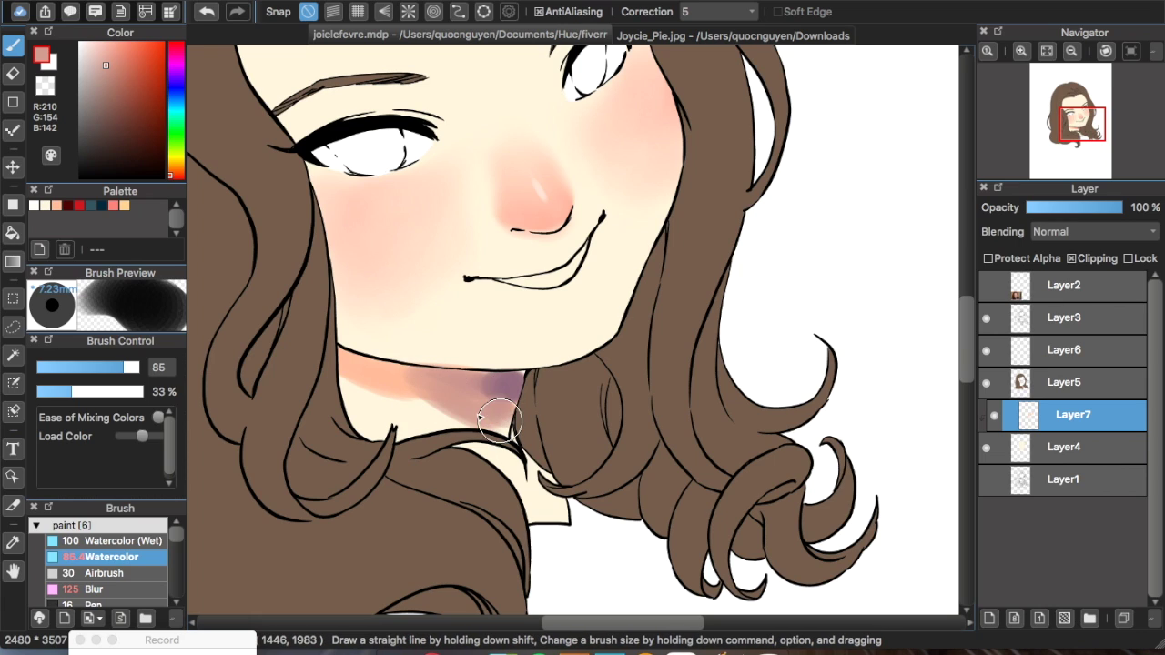
{"action": "mouse_move", "coordinate": [387, 395]}
{"action": "left_mouse_down"}
{"action": "mouse_move", "coordinate": [338, 395]}
{"action": "mouse_move", "coordinate": [358, 375]}
{"action": "left_mouse_up"}
{"action": "left_click", "coordinate": [486, 386], "text": "alt"}
{"action": "mouse_move", "coordinate": [442, 393]}
{"action": "left_mouse_down"}
{"action": "mouse_move", "coordinate": [314, 353]}
{"action": "mouse_move", "coordinate": [353, 362]}
{"action": "left_mouse_up"}
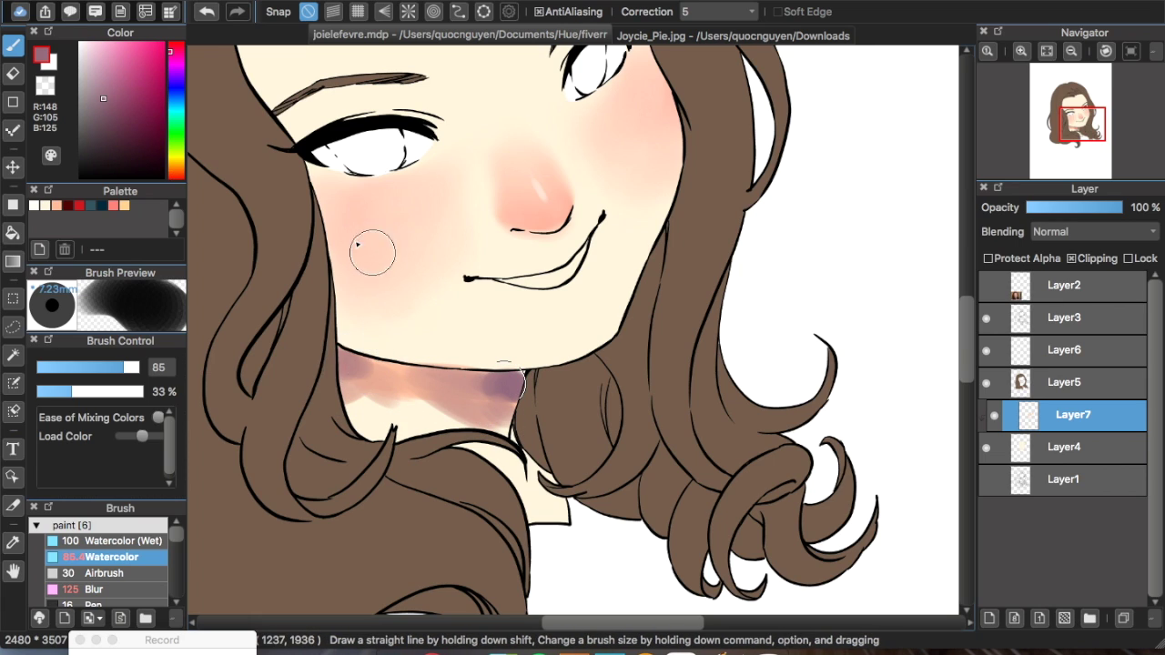
Blend the orange, purple and skin areas of the neck shadow with intermediate tones sampled from the neck.
{"action": "left_click", "coordinate": [399, 381], "text": "alt"}
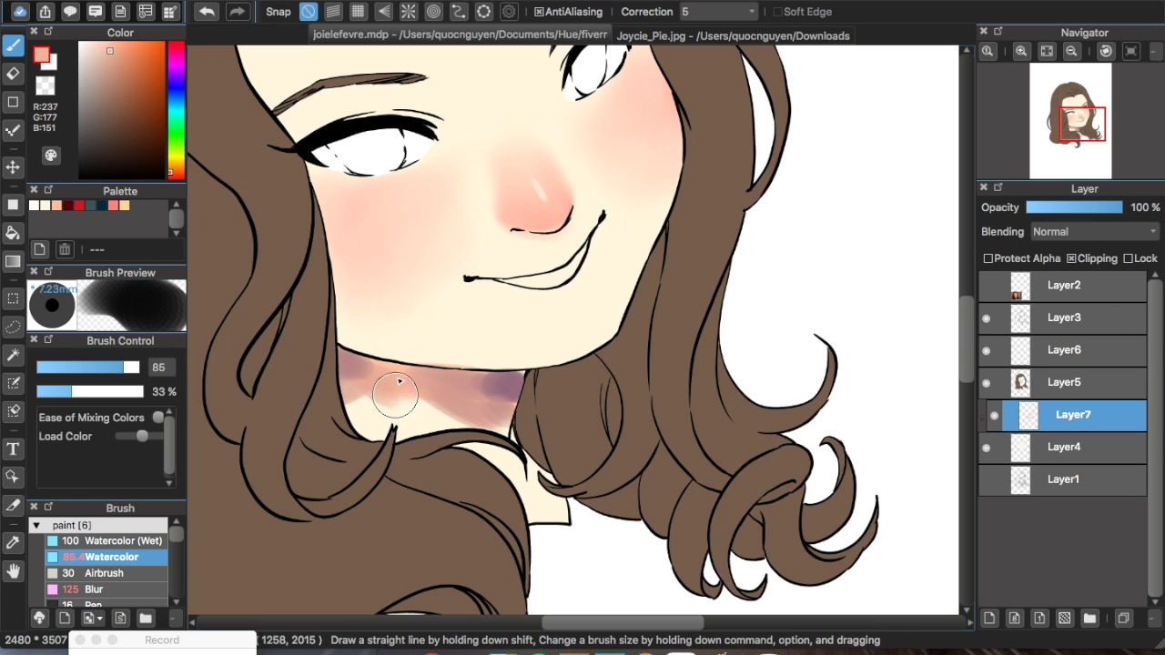
{"action": "left_click", "coordinate": [391, 422], "text": "alt"}
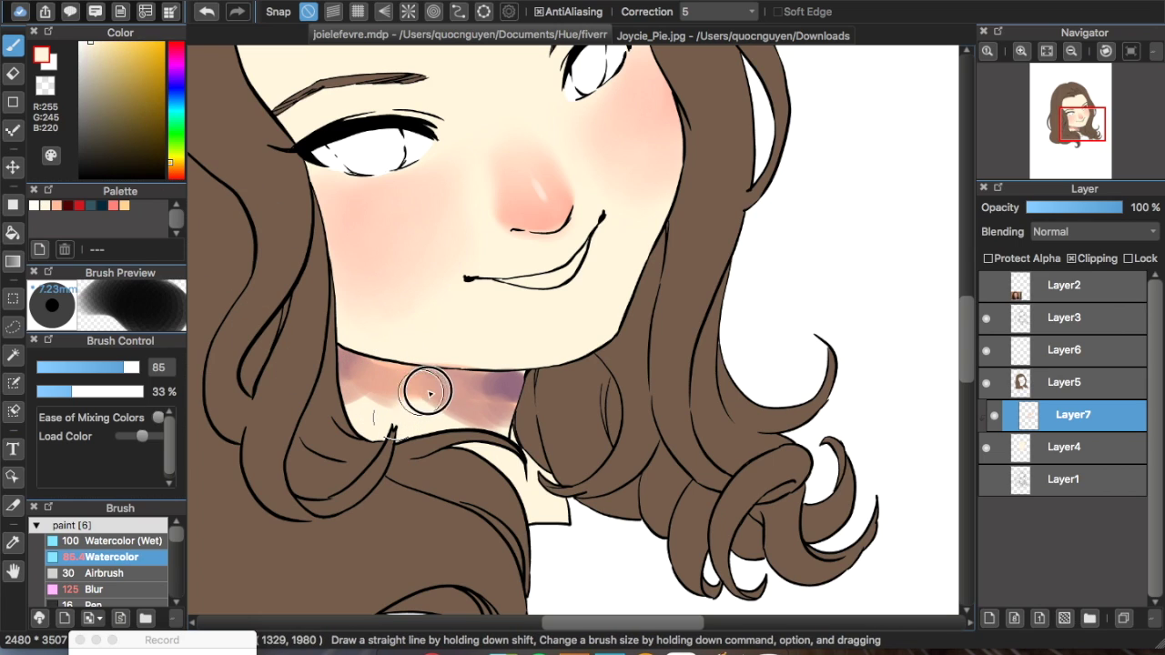
{"action": "left_click", "coordinate": [463, 397], "text": "alt"}
{"action": "left_click_drag", "start_coordinate": [468, 390], "coordinate": [503, 443]}
{"action": "left_click_drag", "start_coordinate": [372, 401], "coordinate": [388, 387]}
Smooth the neck shadow into an even gradient with the 100 px Watercolor (Wet) brush.
{"action": "left_click", "coordinate": [102, 543]}
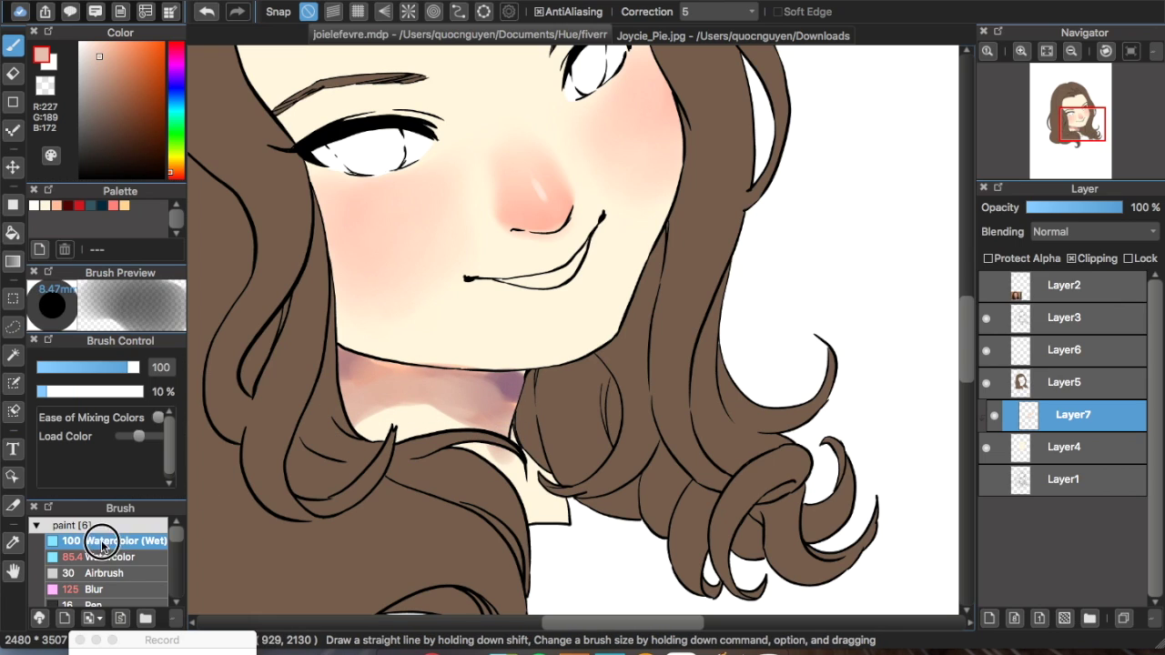
{"action": "mouse_move", "coordinate": [422, 391]}
{"action": "left_mouse_down"}
{"action": "mouse_move", "coordinate": [480, 390]}
{"action": "mouse_move", "coordinate": [510, 429]}
{"action": "mouse_move", "coordinate": [455, 390]}
{"action": "mouse_move", "coordinate": [511, 393]}
{"action": "mouse_move", "coordinate": [385, 379]}
{"action": "mouse_move", "coordinate": [325, 356]}
{"action": "mouse_move", "coordinate": [447, 398]}
{"action": "mouse_move", "coordinate": [479, 435]}
{"action": "left_mouse_up"}
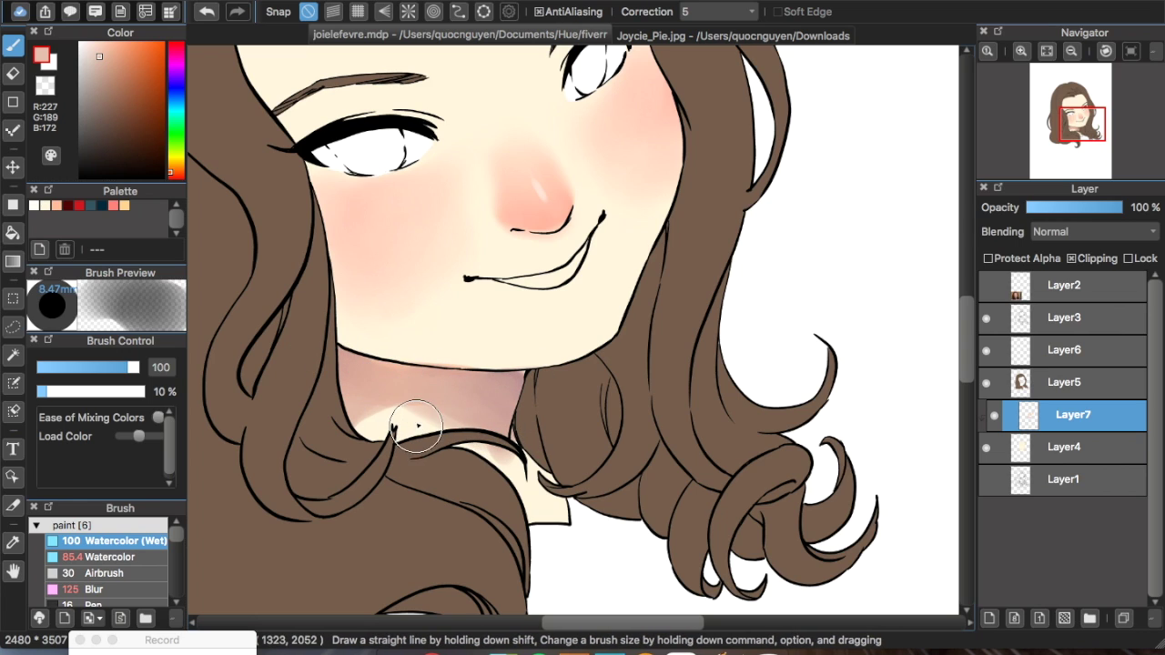
{"action": "left_click_drag", "start_coordinate": [463, 392], "coordinate": [435, 402]}
Deepen and refine the neck shadow with the Watercolor brush, using a darker reddish tone and a pink sampled from the nose.
{"action": "left_click", "coordinate": [124, 558]}
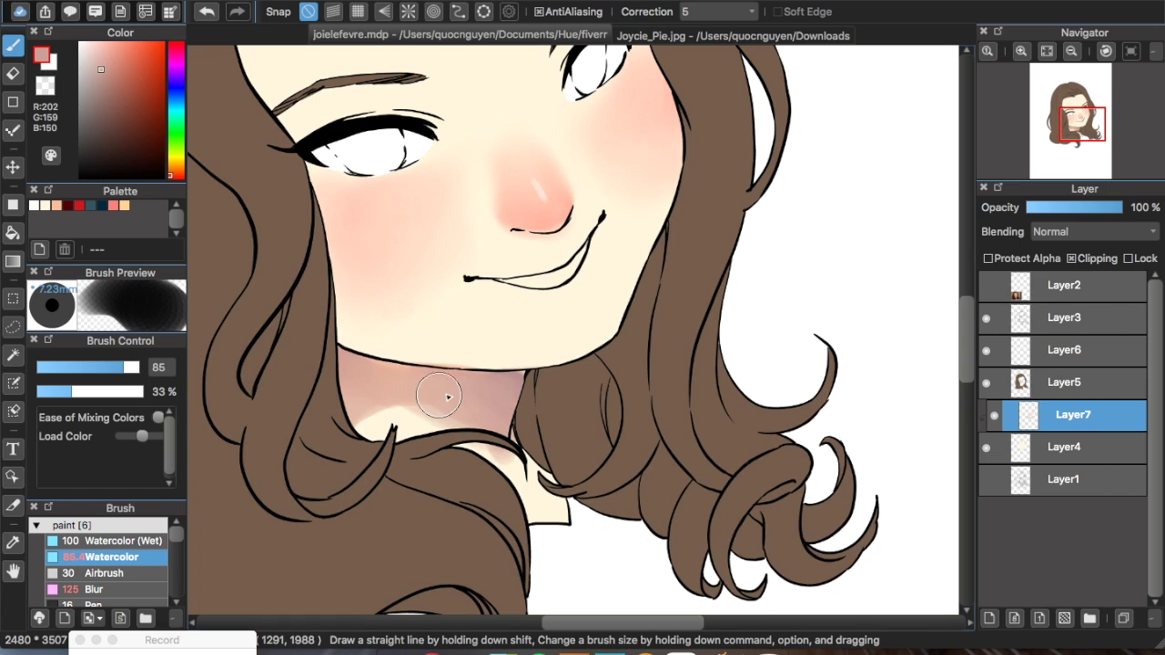
{"action": "left_click_drag", "start_coordinate": [369, 381], "coordinate": [385, 389]}
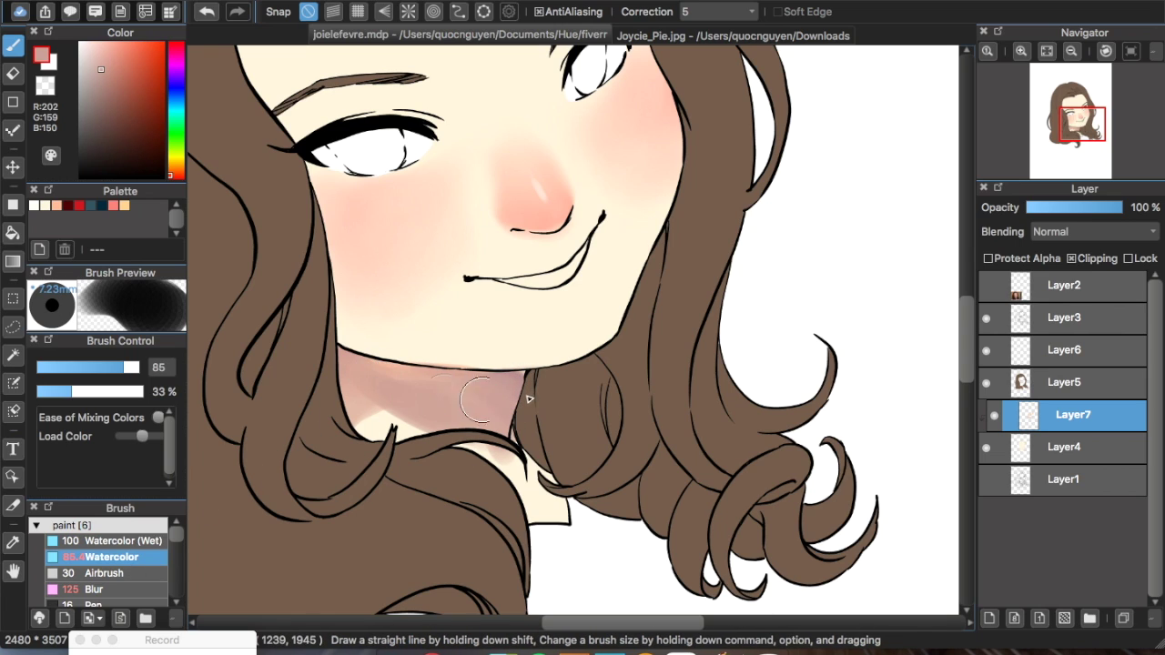
{"action": "mouse_move", "coordinate": [483, 399]}
{"action": "left_mouse_down"}
{"action": "mouse_move", "coordinate": [537, 389]}
{"action": "mouse_move", "coordinate": [525, 392]}
{"action": "left_mouse_up"}
{"action": "left_click", "coordinate": [537, 217], "text": "alt"}
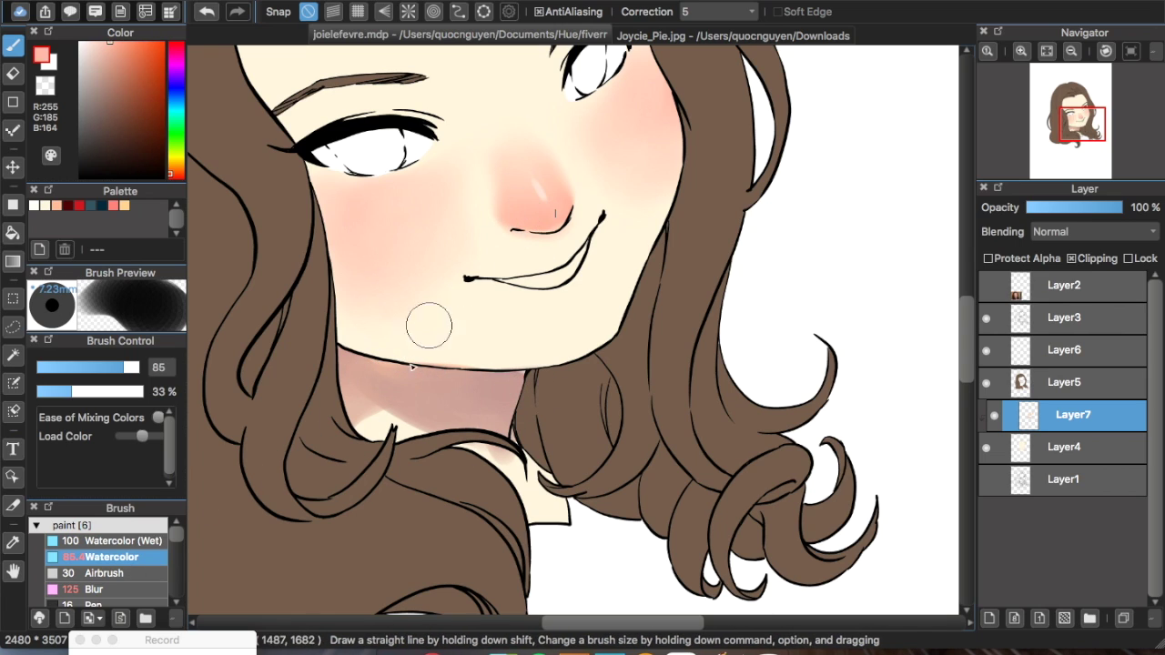
{"action": "mouse_move", "coordinate": [487, 406]}
{"action": "left_mouse_down"}
{"action": "mouse_move", "coordinate": [494, 435]}
{"action": "mouse_move", "coordinate": [512, 414]}
{"action": "left_mouse_up"}
{"action": "left_click_drag", "start_coordinate": [610, 238], "coordinate": [655, 258]}
{"action": "scroll", "coordinate": [603, 319], "scroll_direction": "down", "scroll_amount": 2}
{"action": "scroll", "coordinate": [604, 319], "scroll_direction": "up", "scroll_amount": 2}
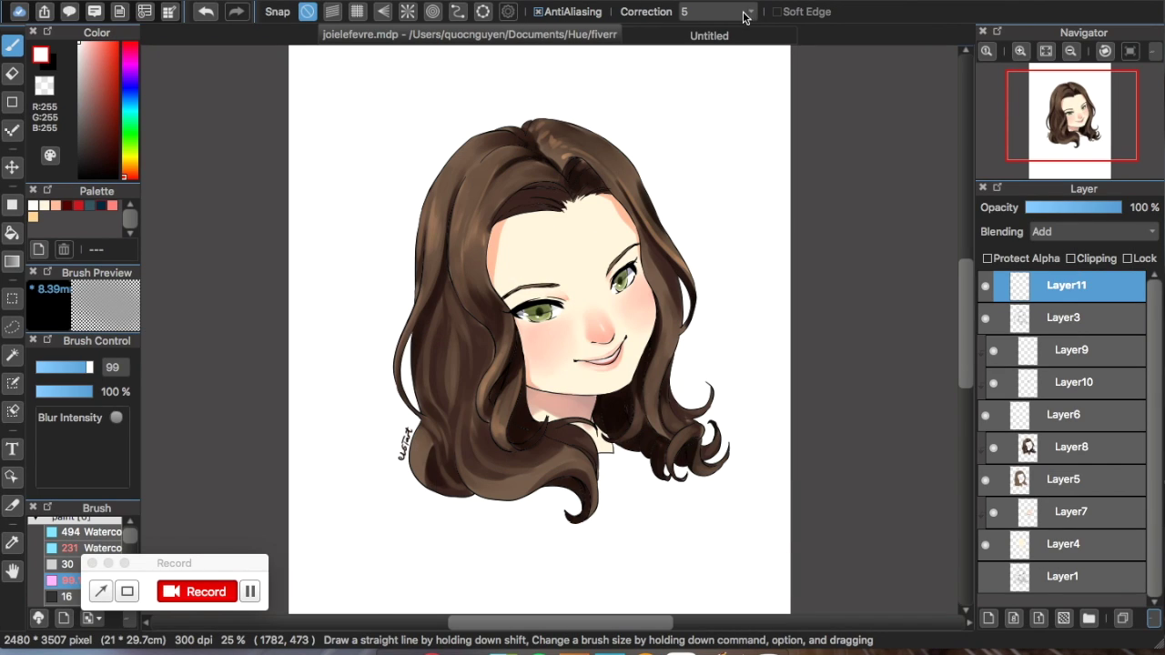
View the available Correction levels for brush strokes without choosing another one.
{"action": "left_click", "coordinate": [746, 10]}
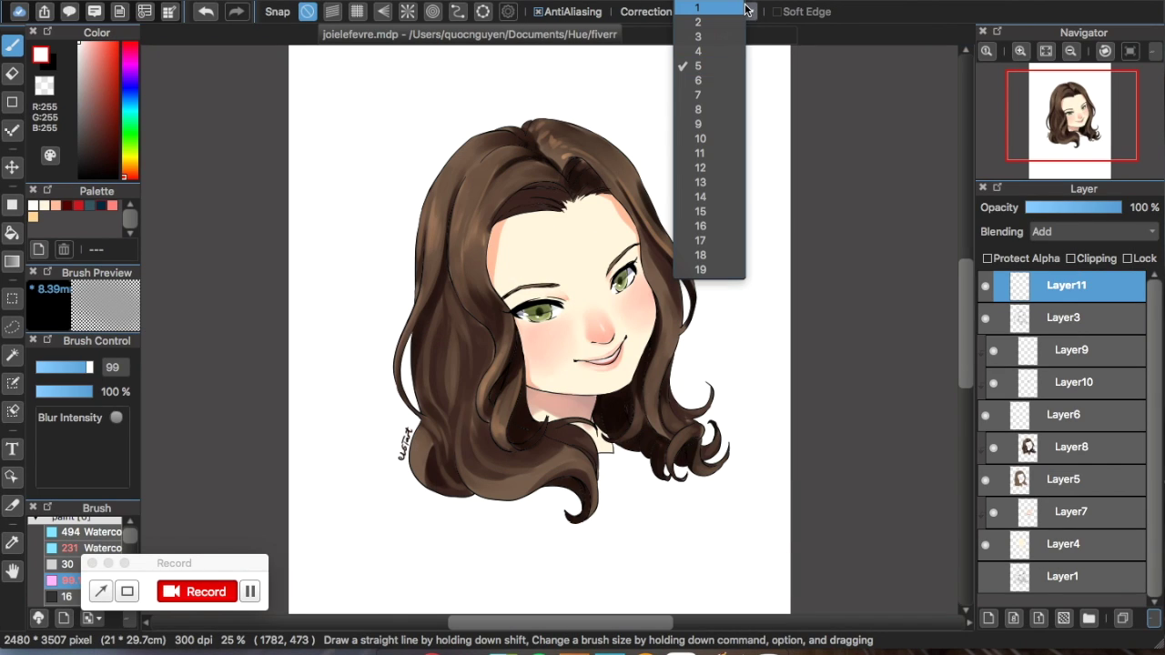
{"action": "left_click", "coordinate": [814, 46]}
Examine the finished portrait up close, from the hair shading and face to the neck and the green eye.
{"action": "scroll", "coordinate": [536, 289], "scroll_direction": "up", "scroll_amount": 2}
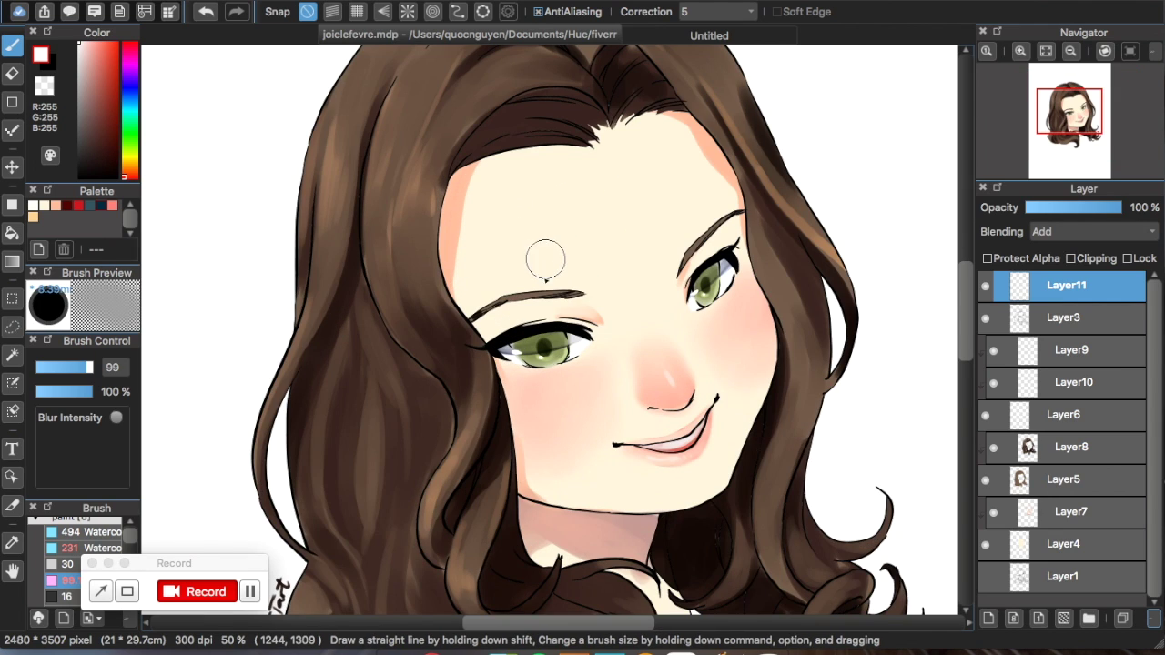
{"action": "left_click_drag", "start_coordinate": [495, 264], "coordinate": [601, 338]}
{"action": "scroll", "coordinate": [583, 407], "scroll_direction": "up", "scroll_amount": 4}
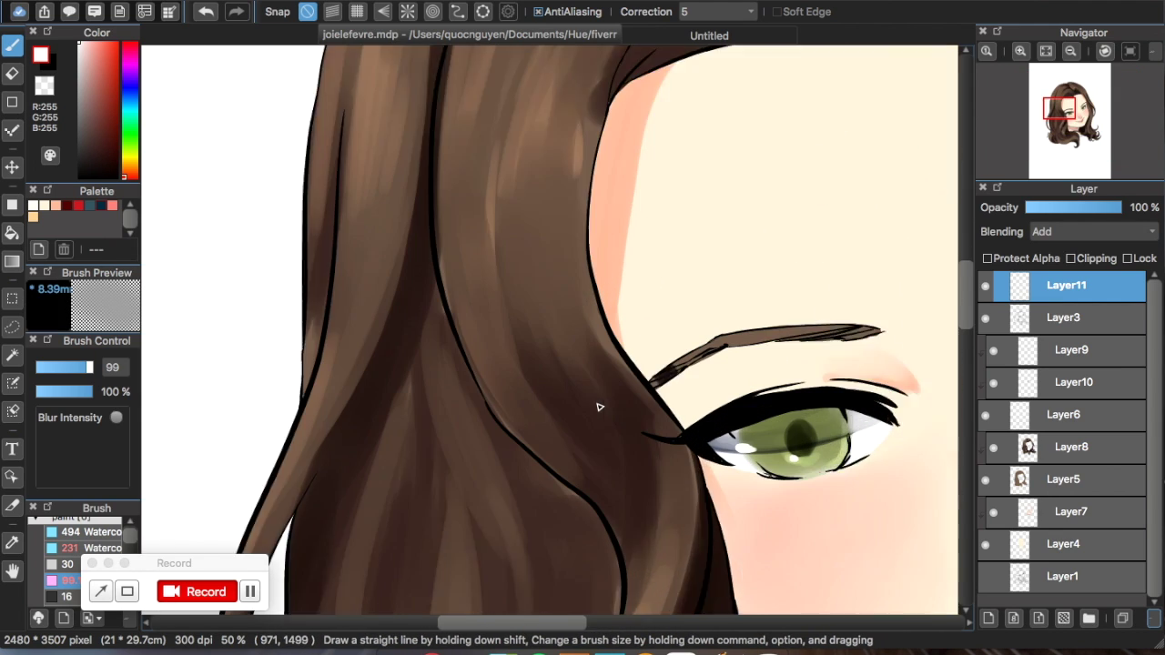
{"action": "left_click_drag", "start_coordinate": [501, 277], "coordinate": [436, 340]}
{"action": "scroll", "coordinate": [523, 323], "scroll_direction": "down", "scroll_amount": 3}
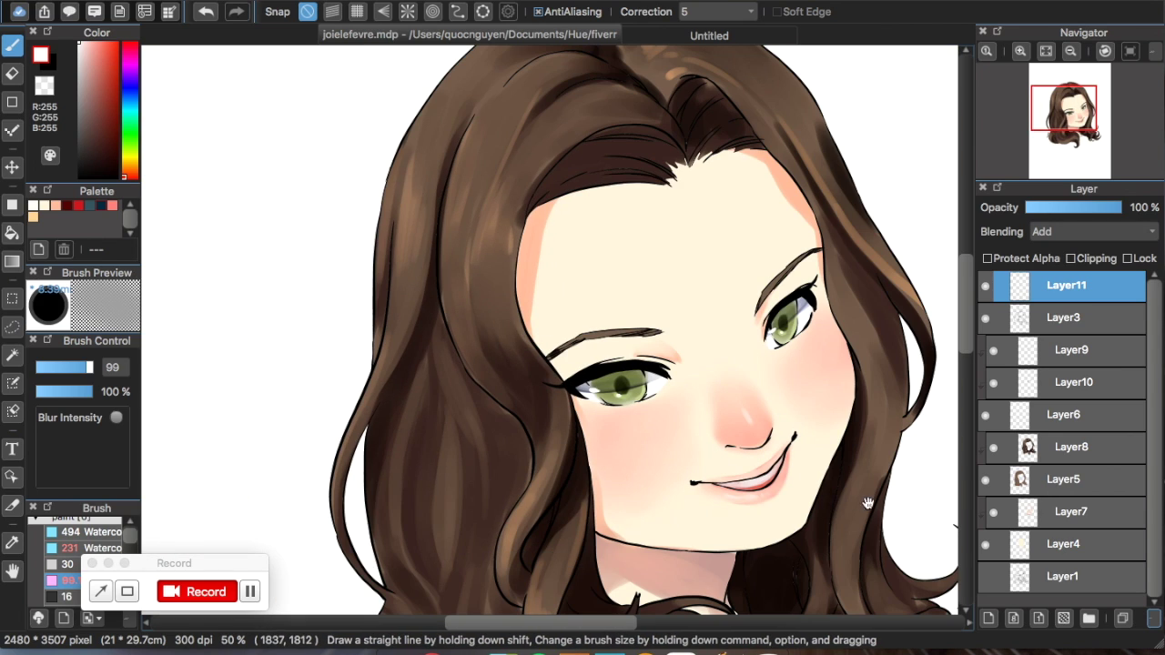
{"action": "left_click_drag", "start_coordinate": [867, 503], "coordinate": [723, 466]}
{"action": "scroll", "coordinate": [651, 334], "scroll_direction": "up", "scroll_amount": 2}
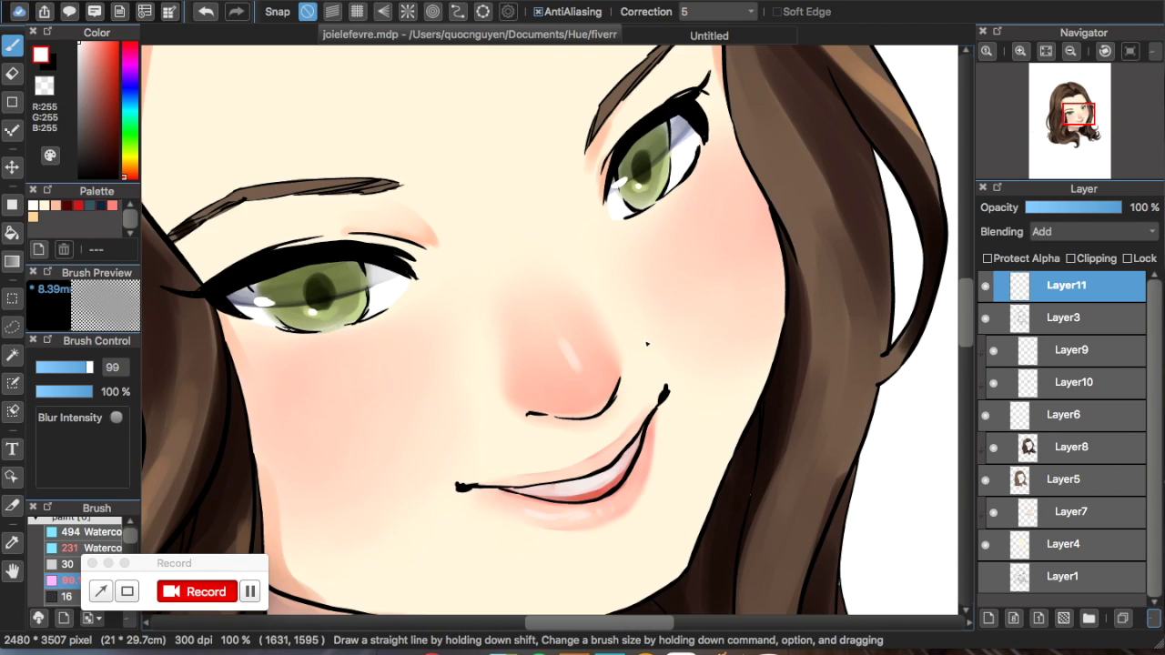
{"action": "left_click_drag", "start_coordinate": [665, 312], "coordinate": [628, 242]}
{"action": "left_click_drag", "start_coordinate": [605, 444], "coordinate": [764, 224]}
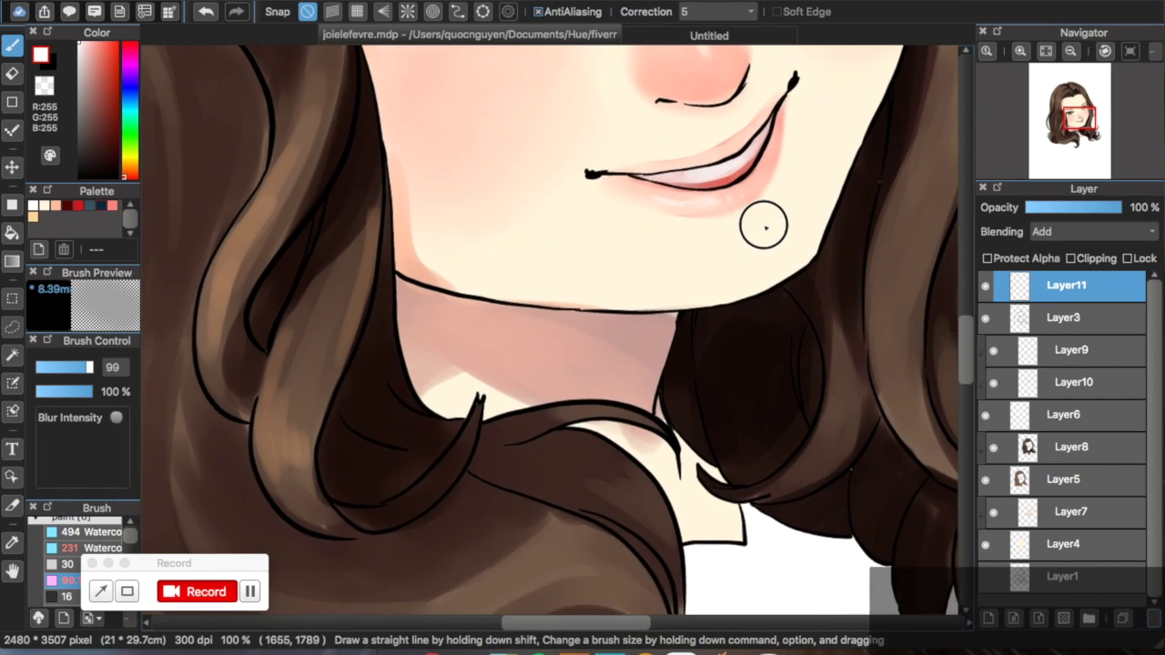
{"action": "left_click_drag", "start_coordinate": [742, 268], "coordinate": [753, 269]}
{"action": "scroll", "coordinate": [710, 282], "scroll_direction": "up", "scroll_amount": 10}
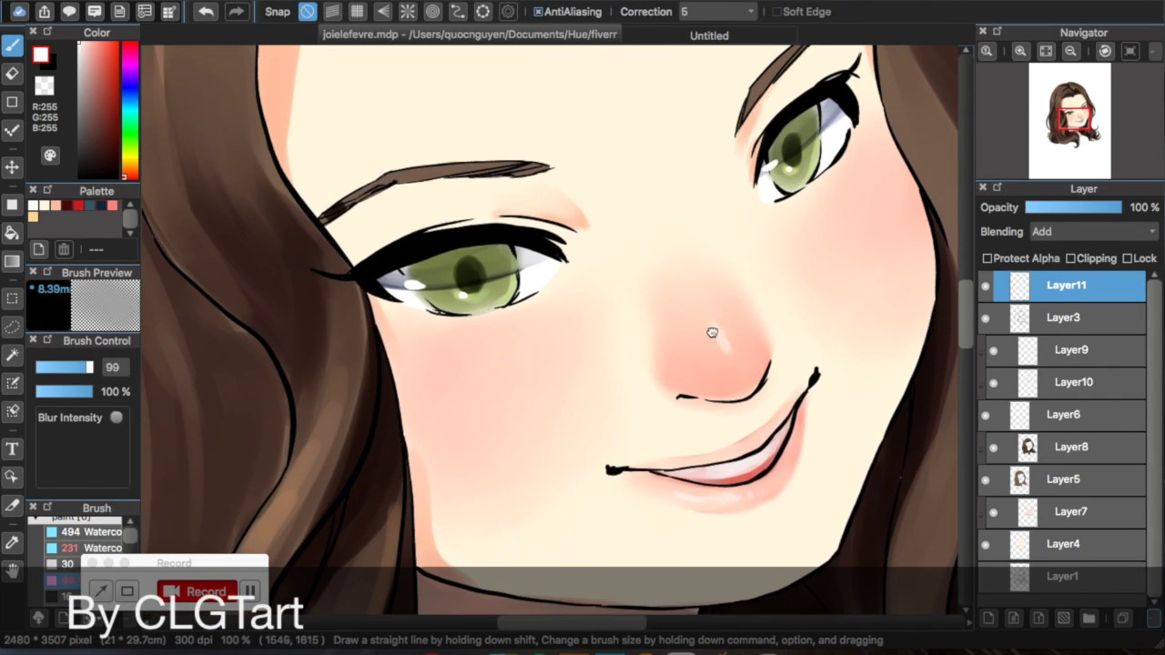
{"action": "scroll", "coordinate": [474, 326], "scroll_direction": "up", "scroll_amount": 4}
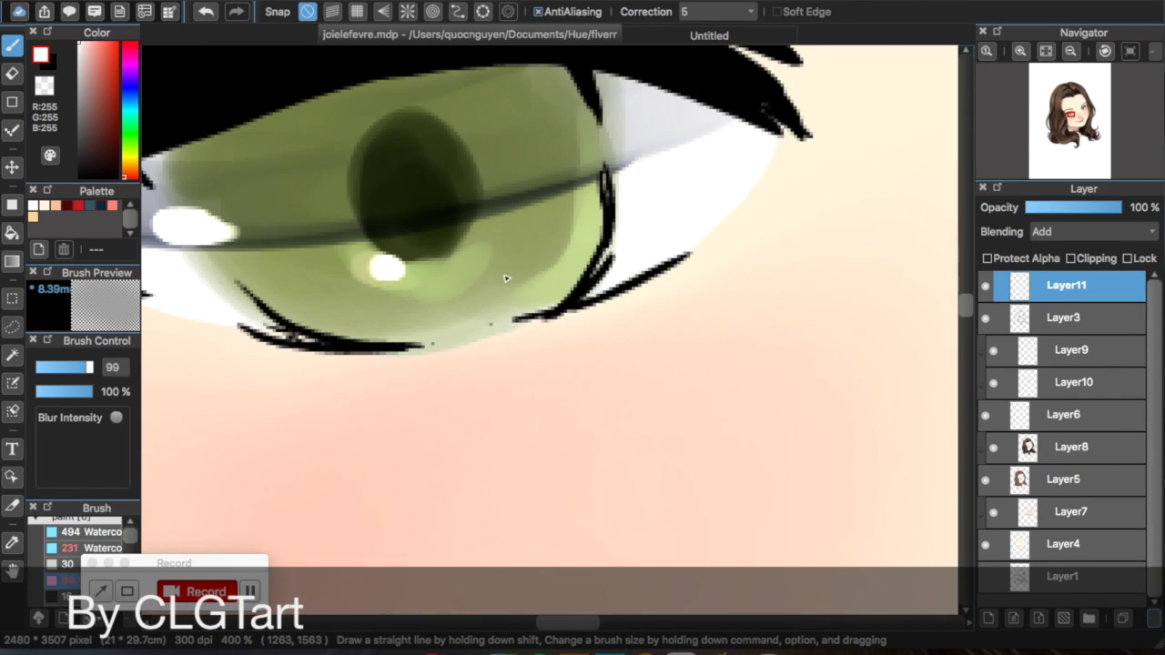
{"action": "scroll", "coordinate": [417, 249], "scroll_direction": "down", "scroll_amount": 6}
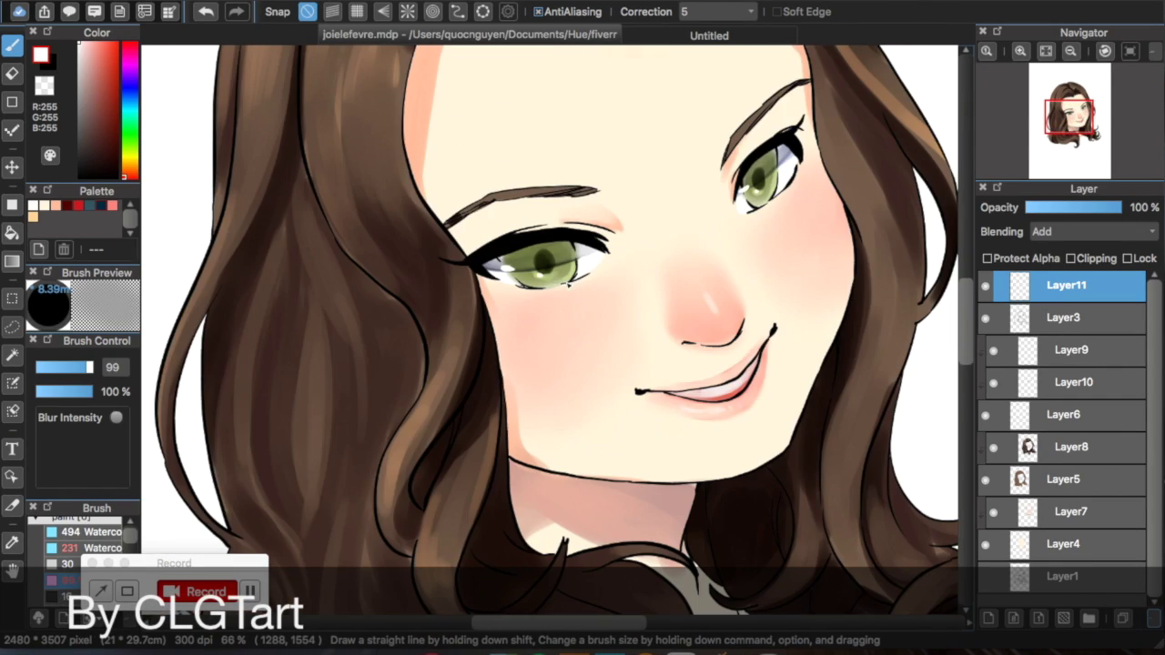